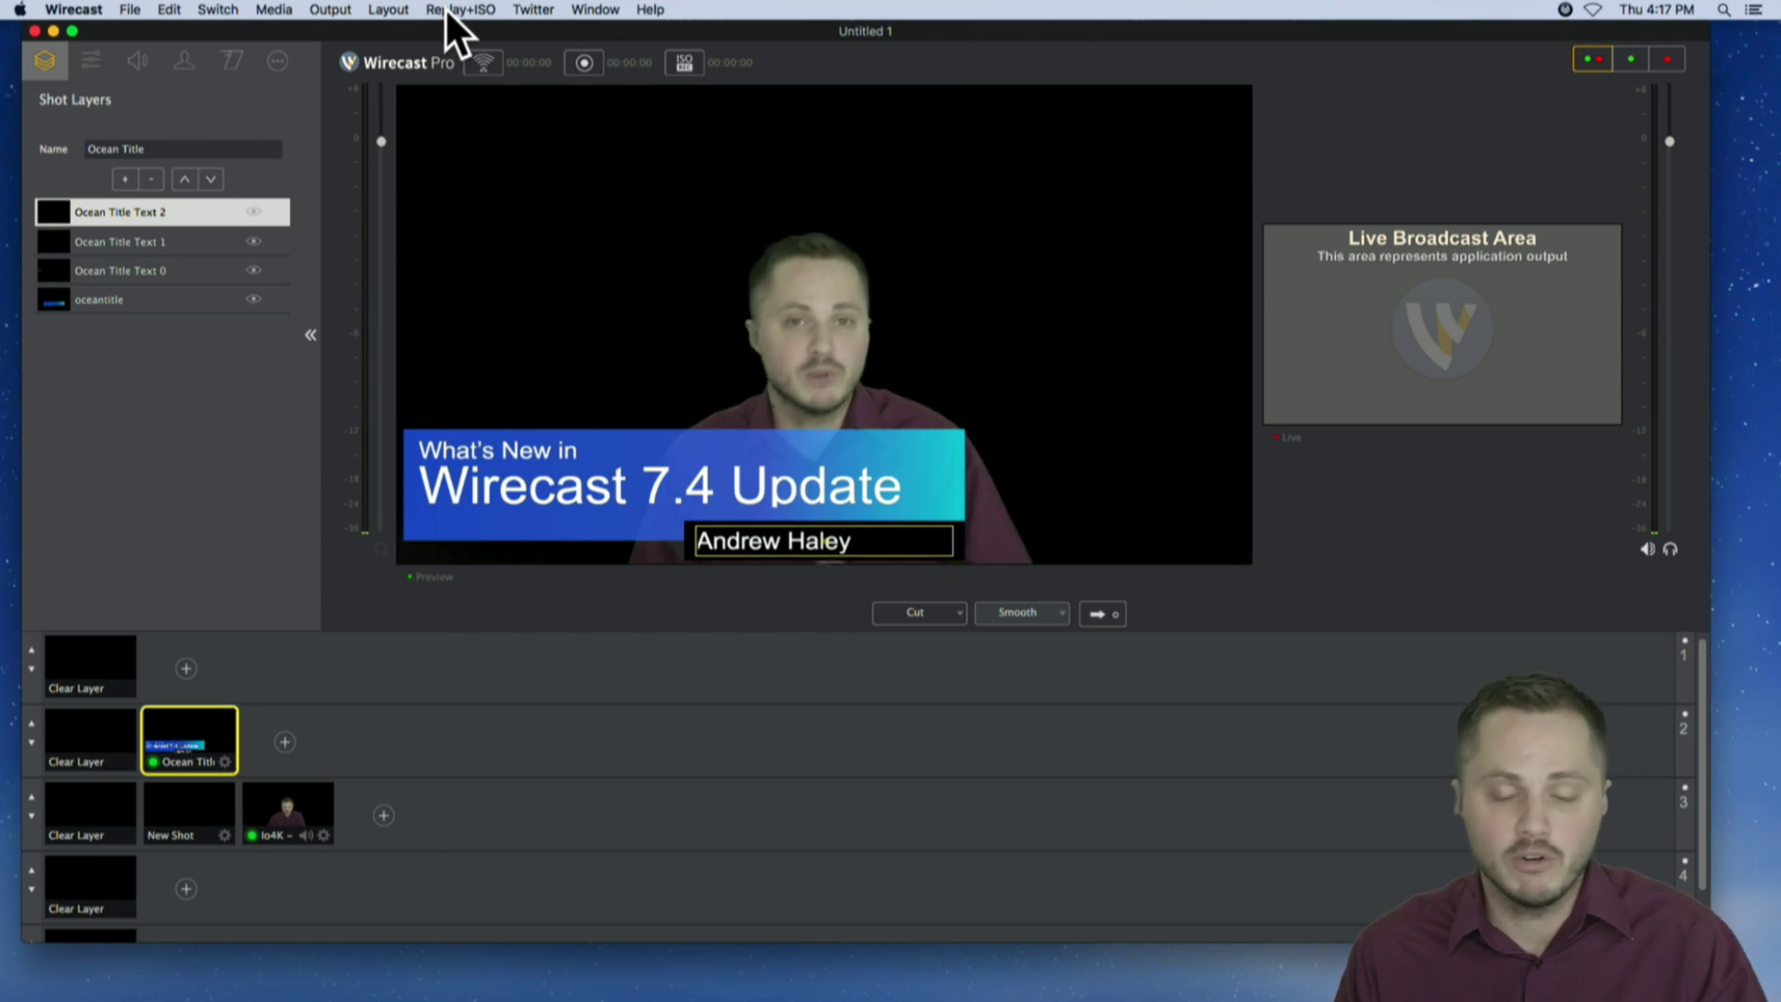
Step: Open the Output menu for the current broadcast project
click(329, 9)
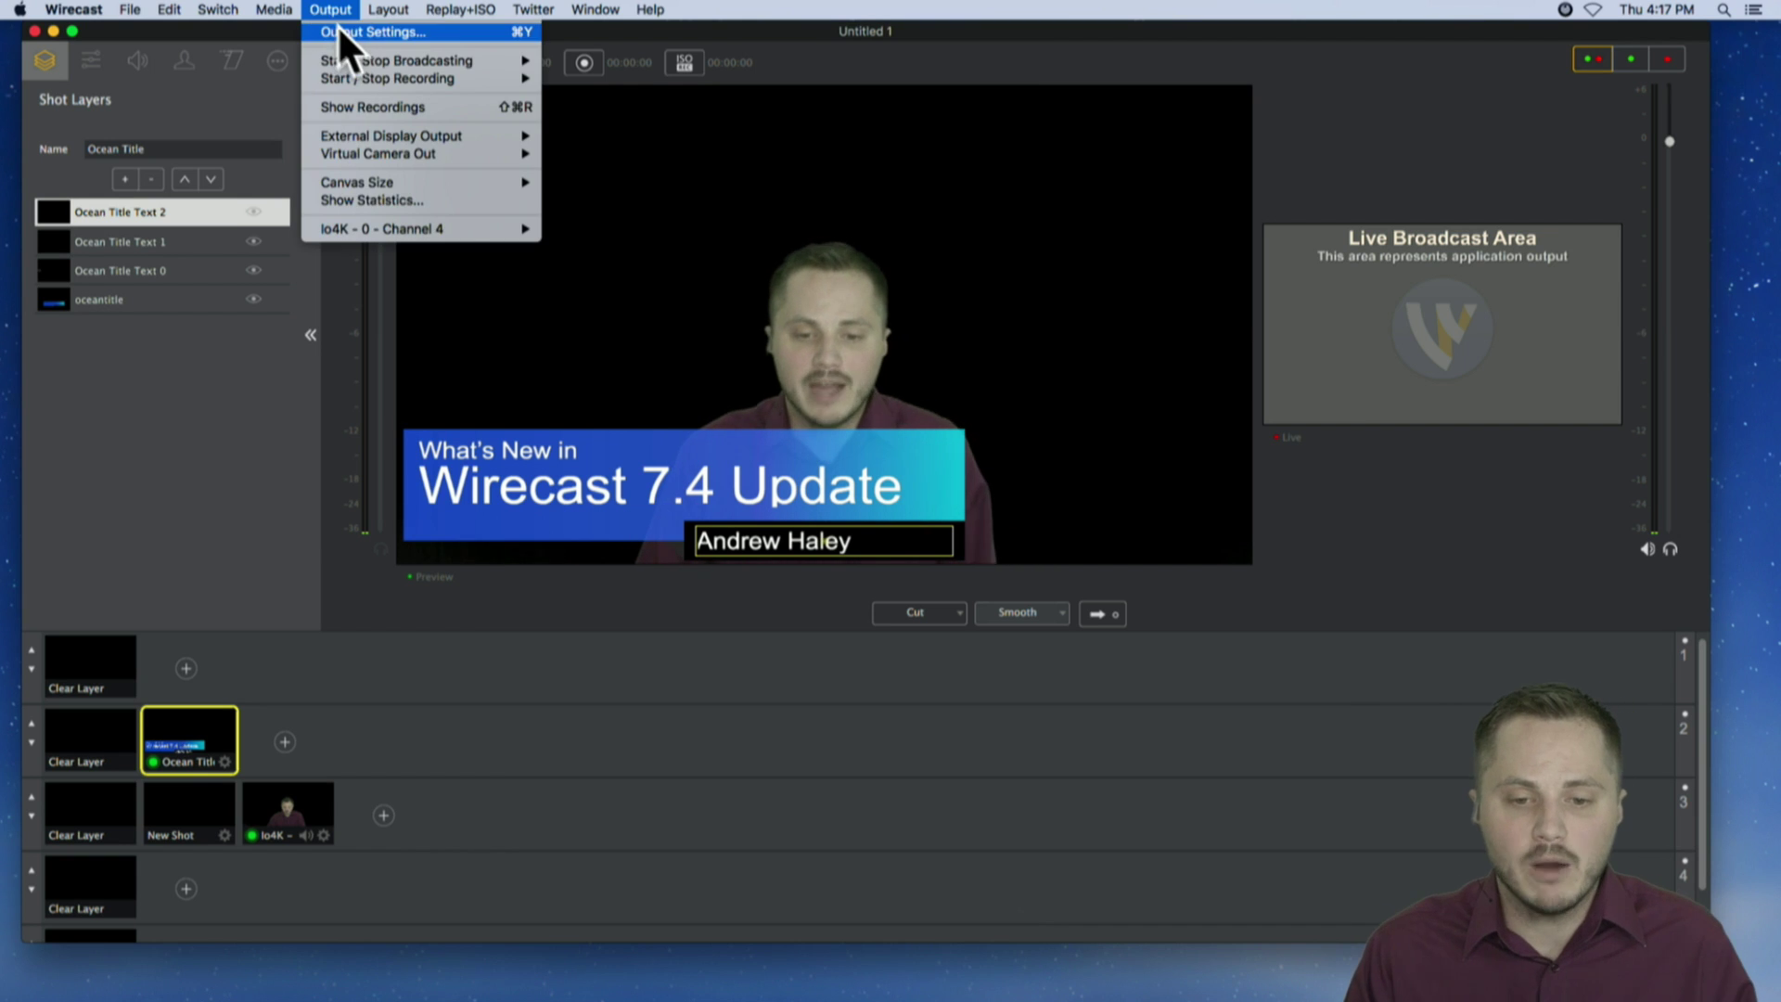
Step: Create an output in Output Settings with Facebook Live as the destination
click(357, 31)
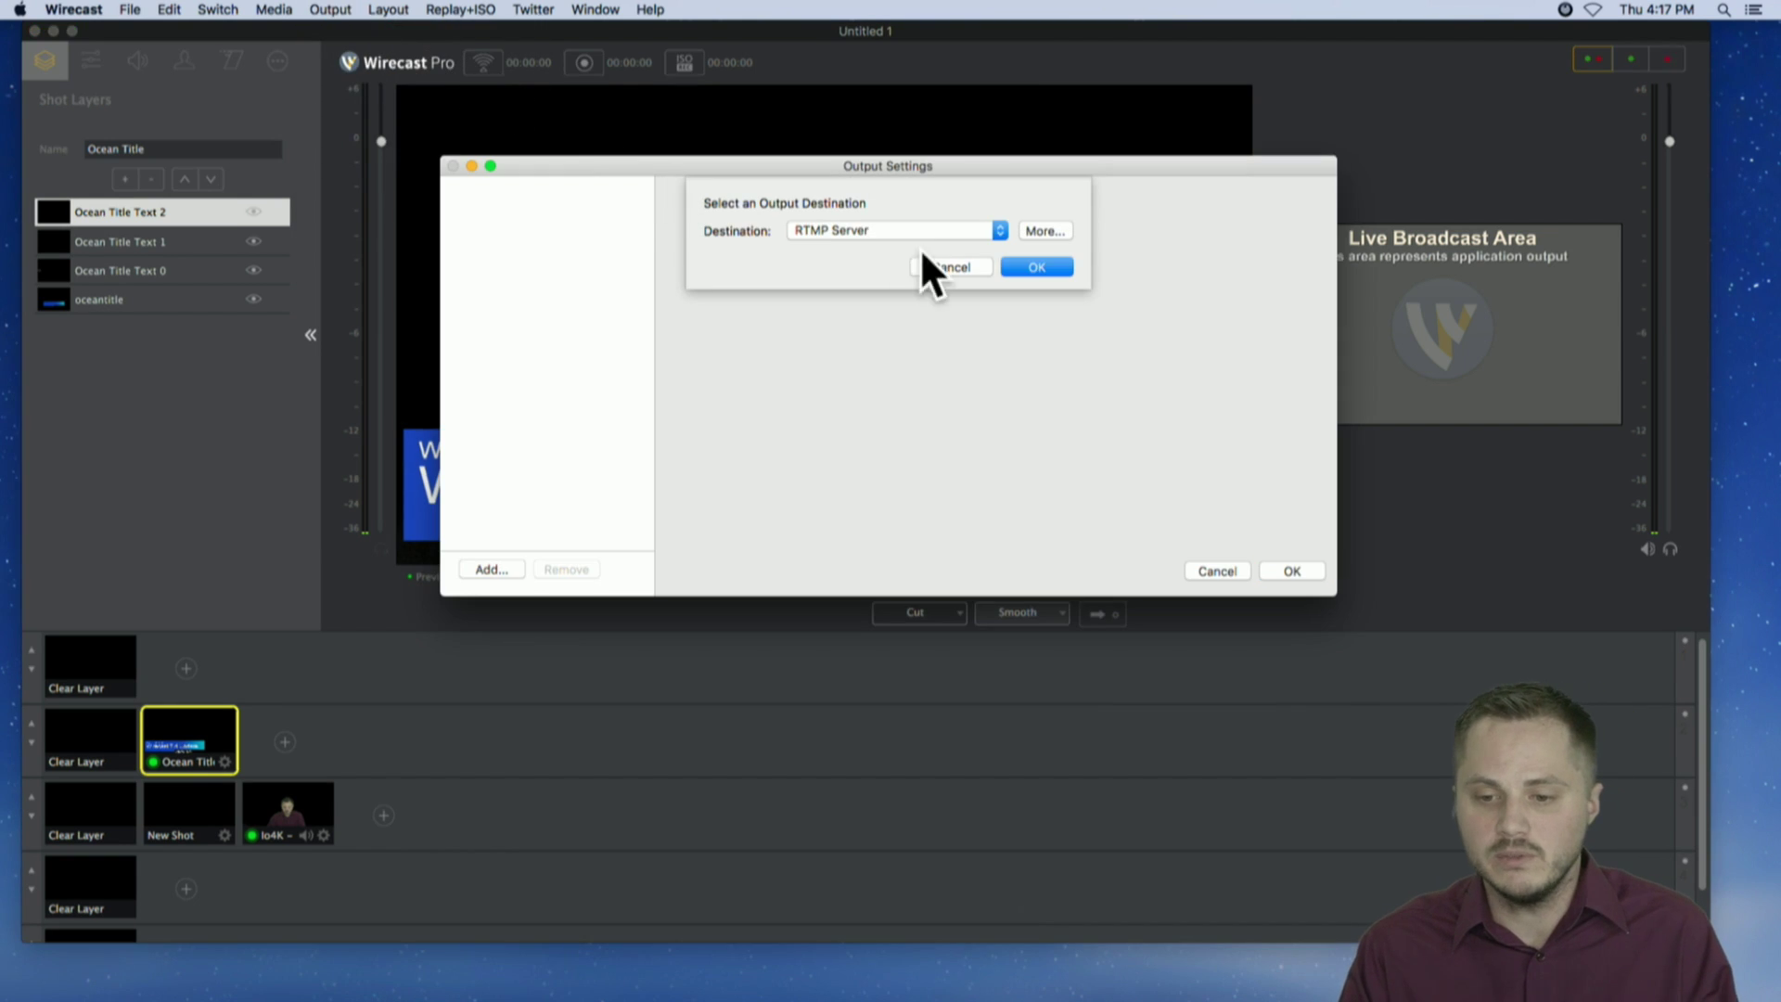
click(876, 225)
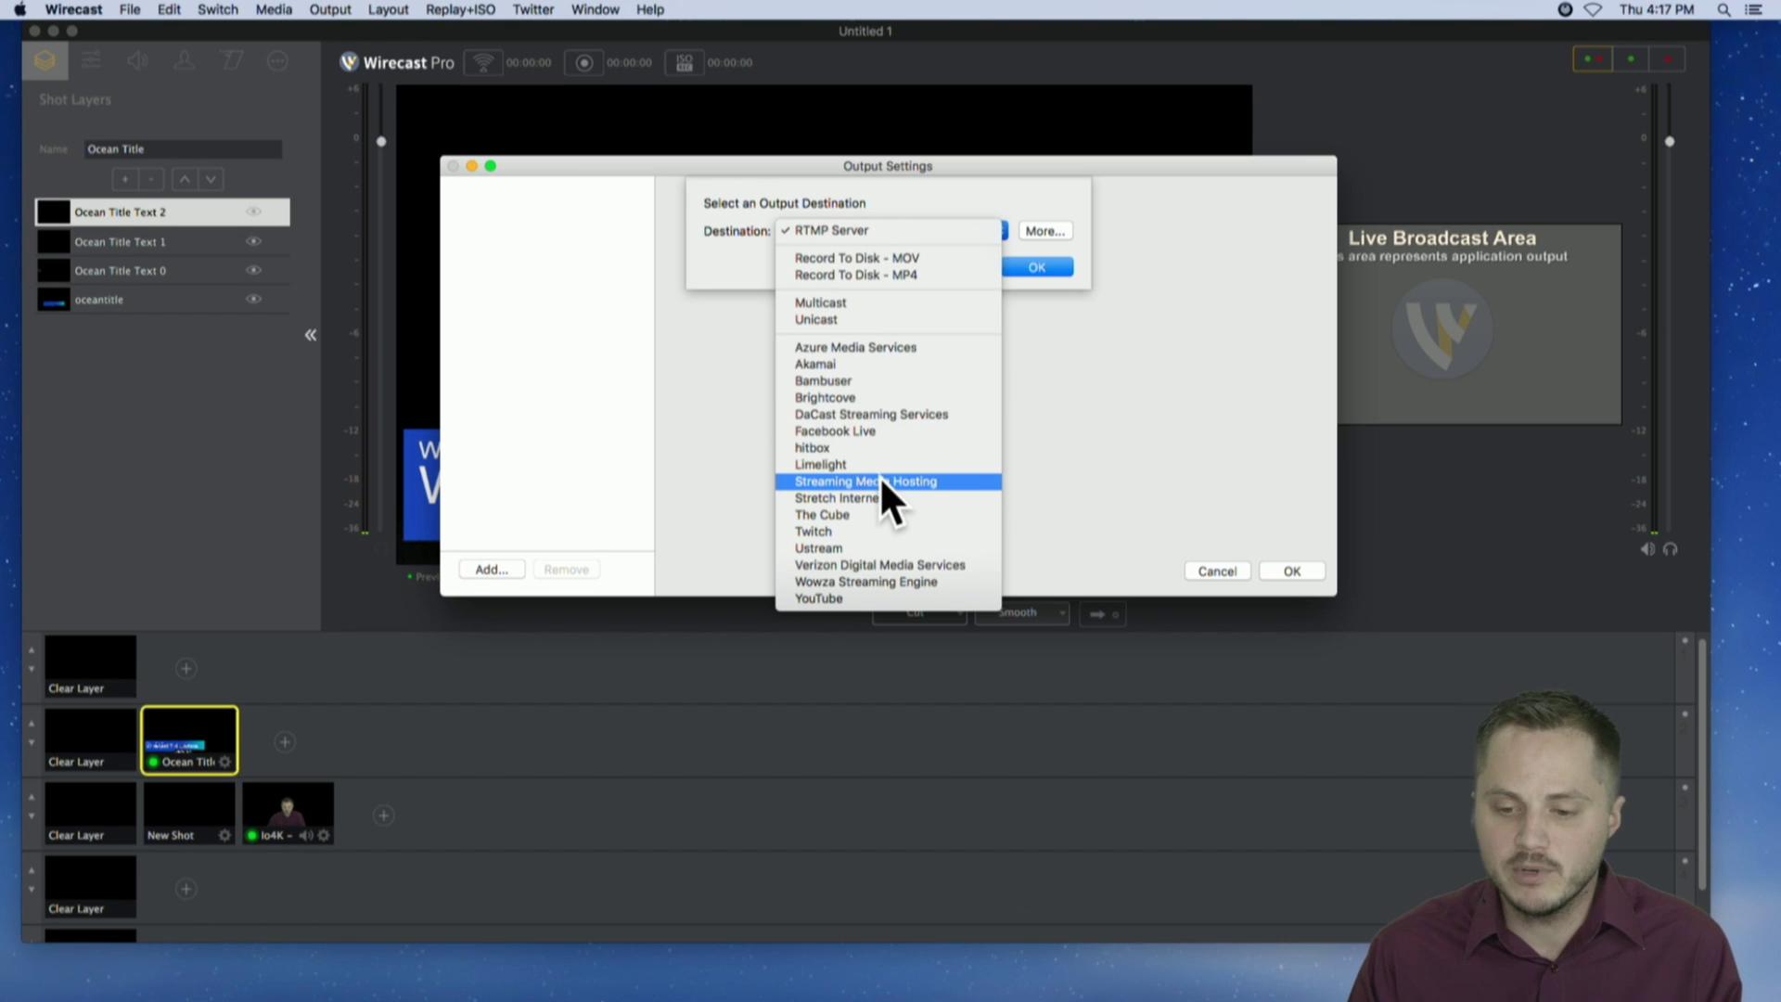
click(922, 431)
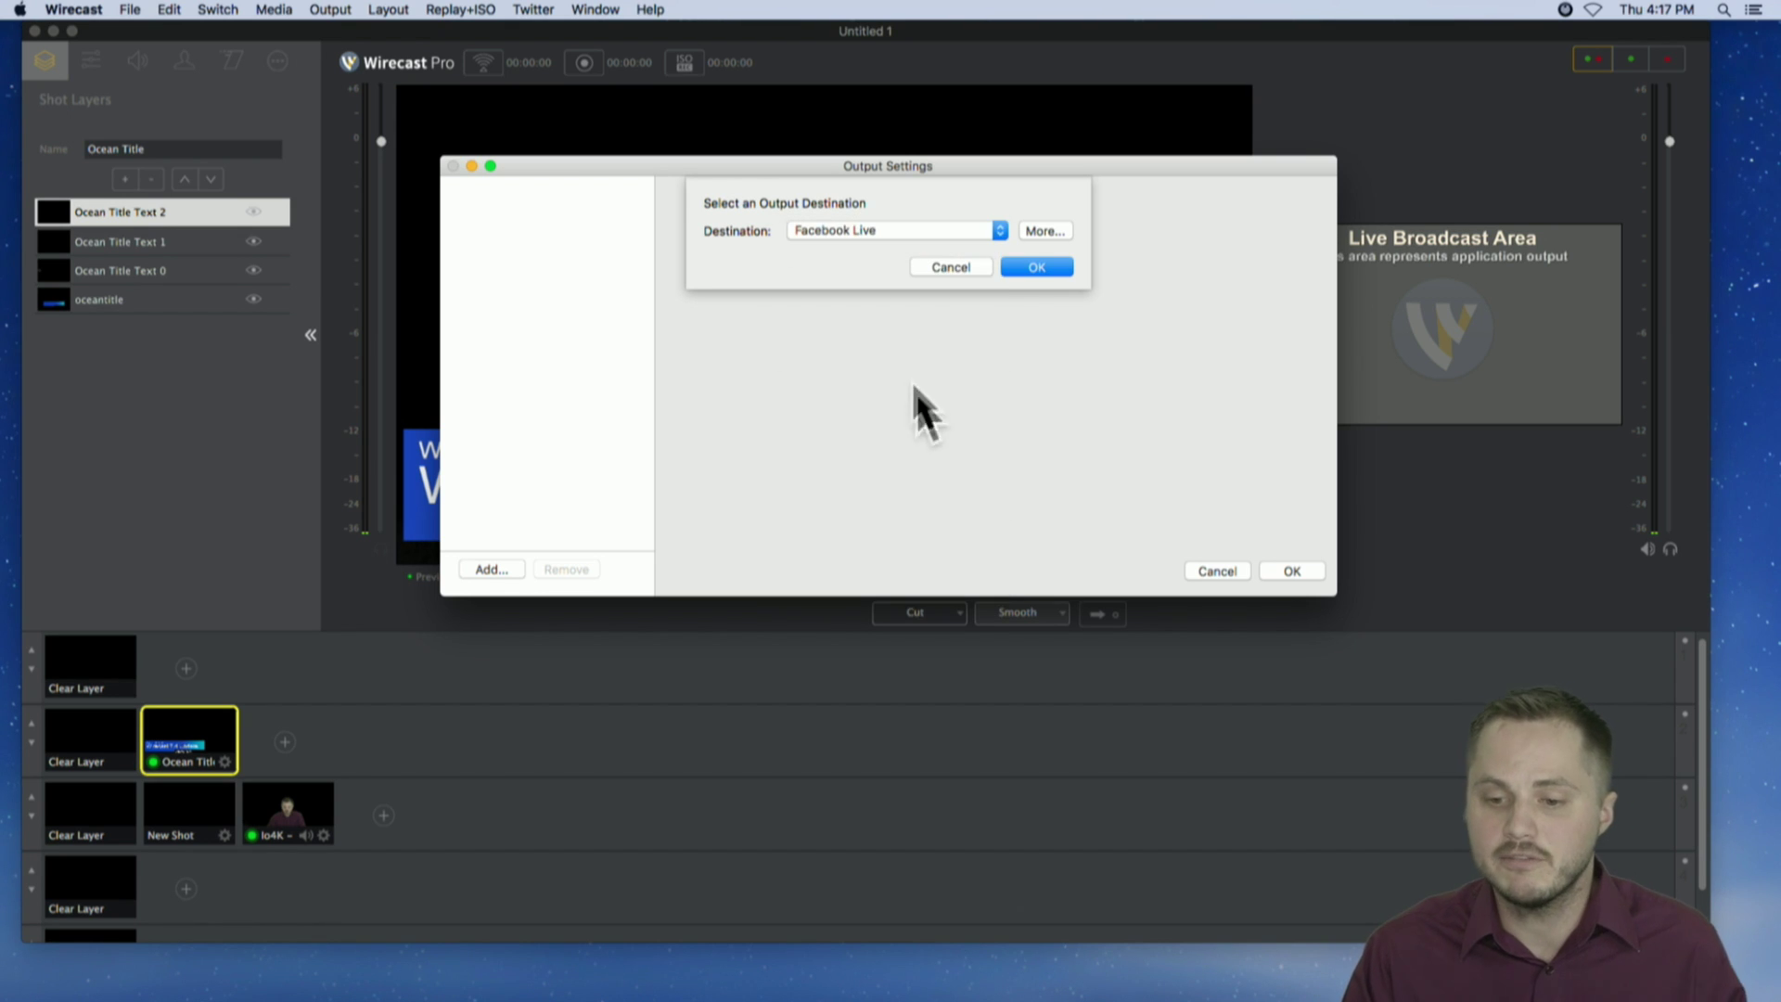
click(1034, 267)
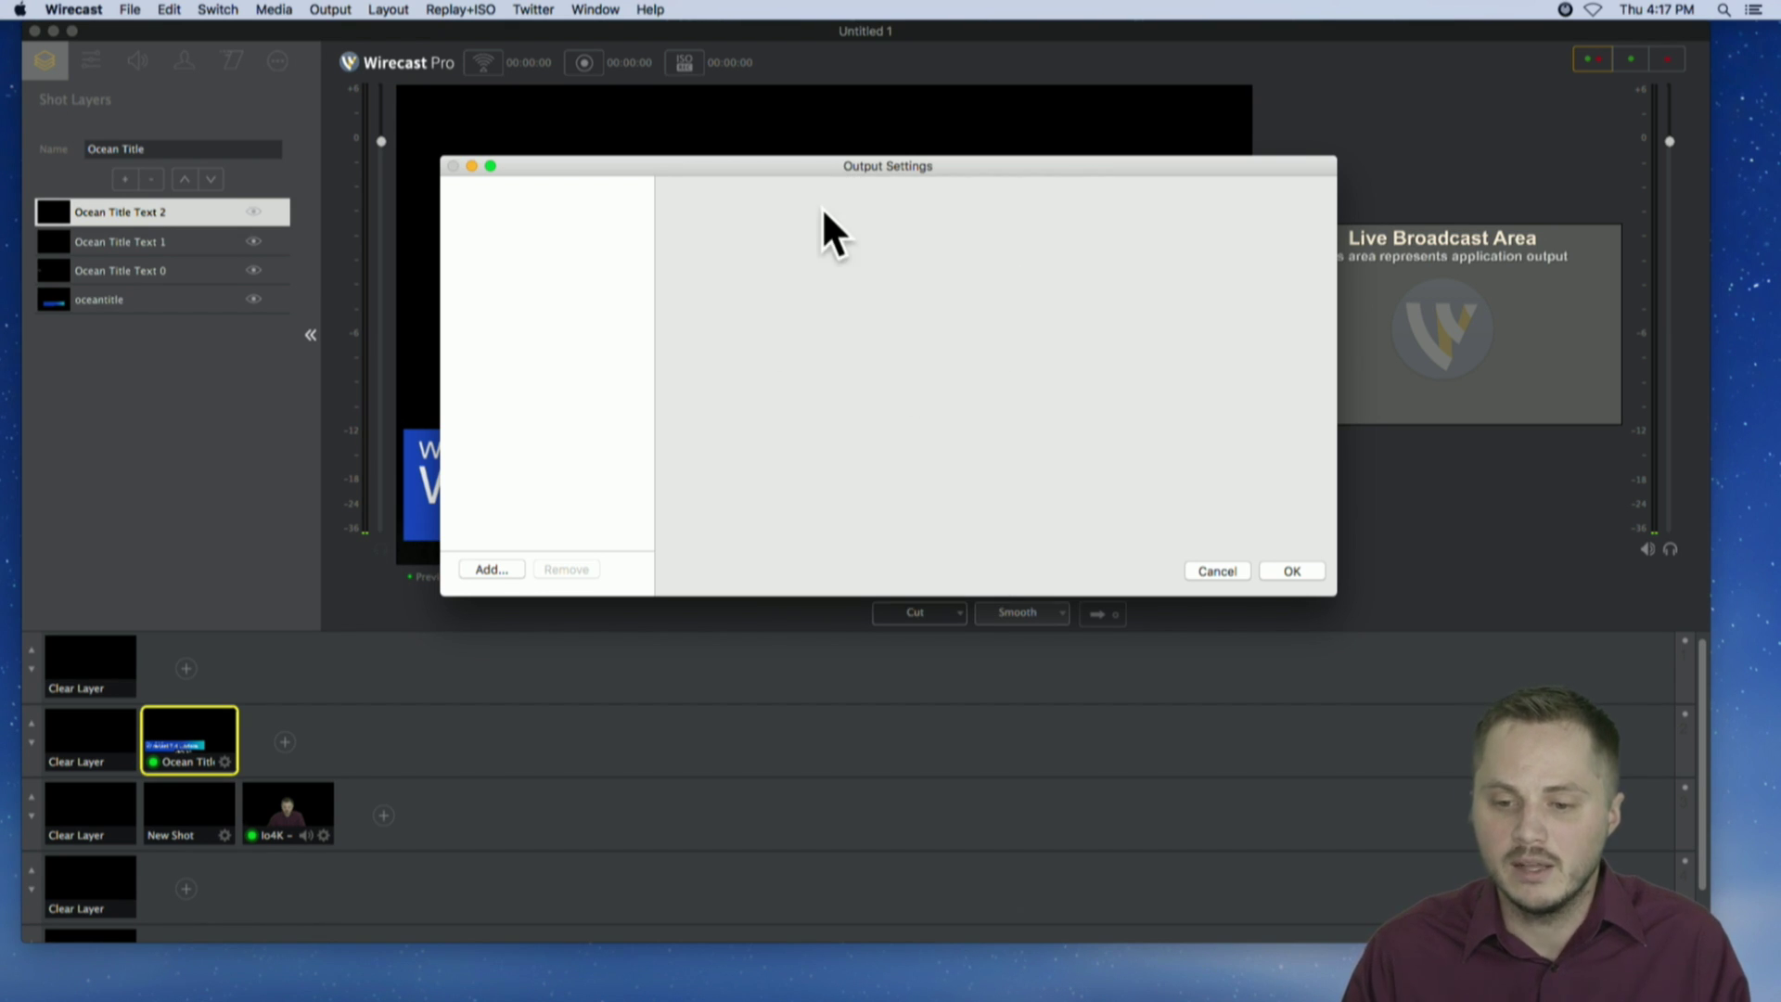
Step: Authenticate the output by logging in to the Facebook account
drag(813, 164, 690, 116)
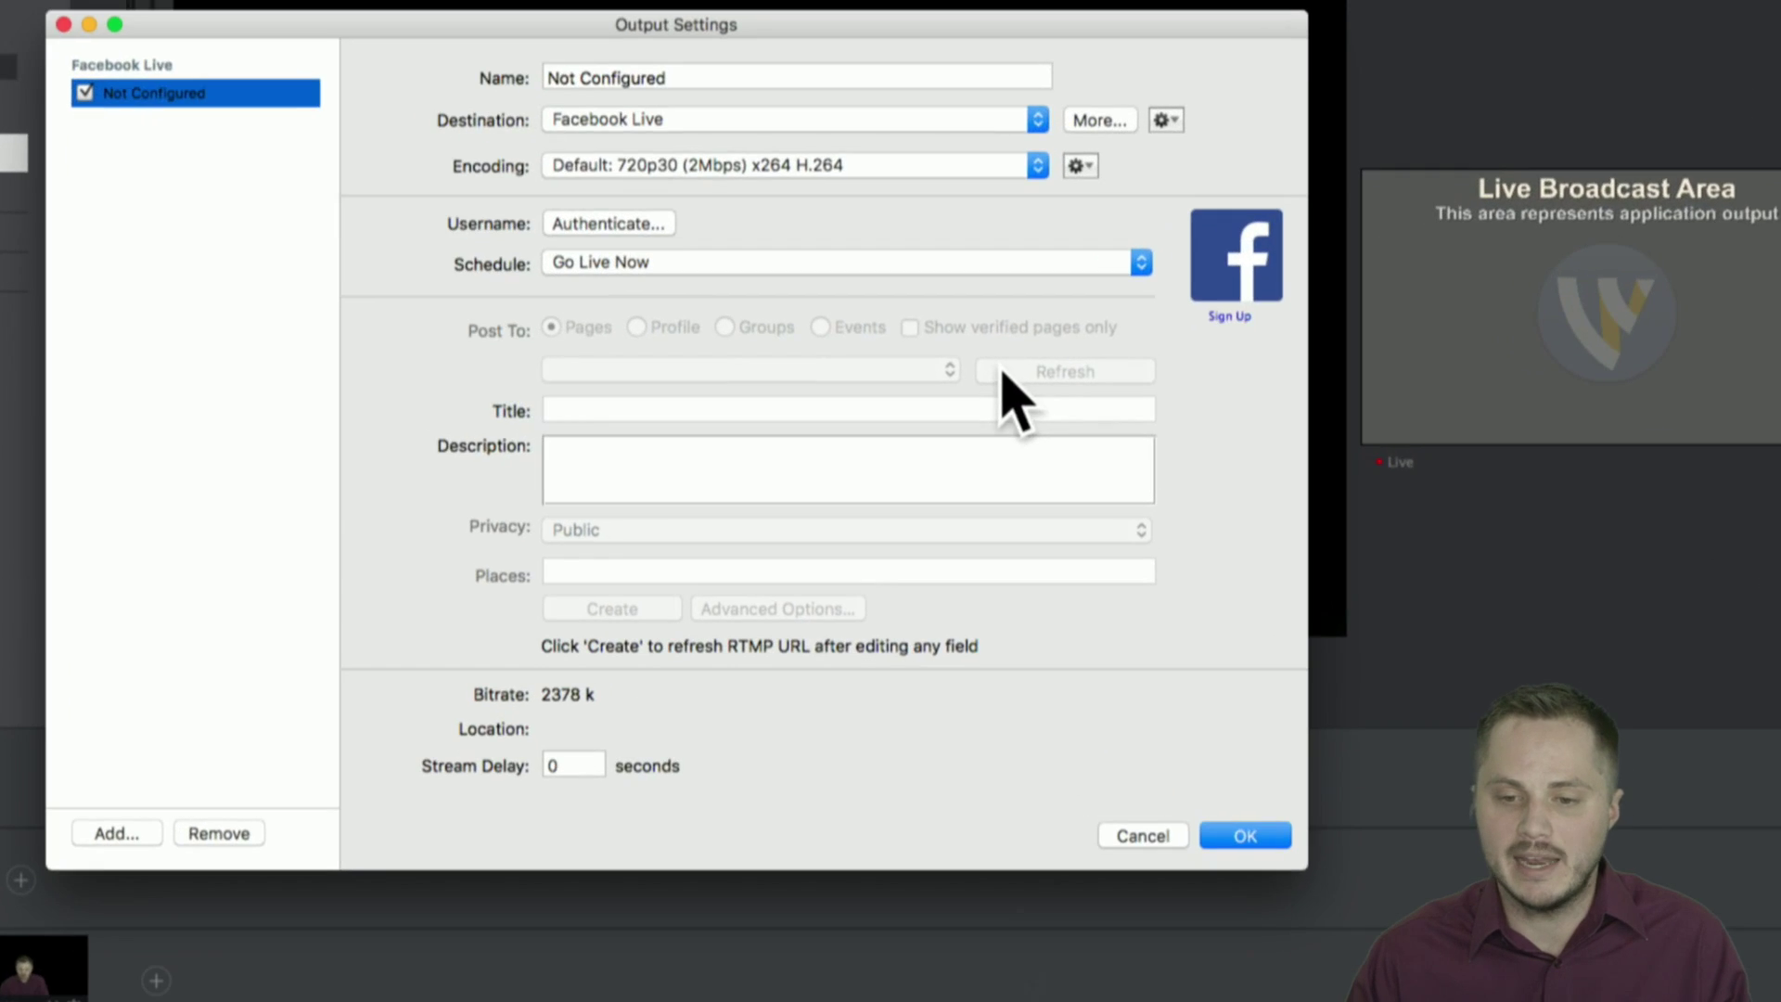
drag(733, 24, 750, 57)
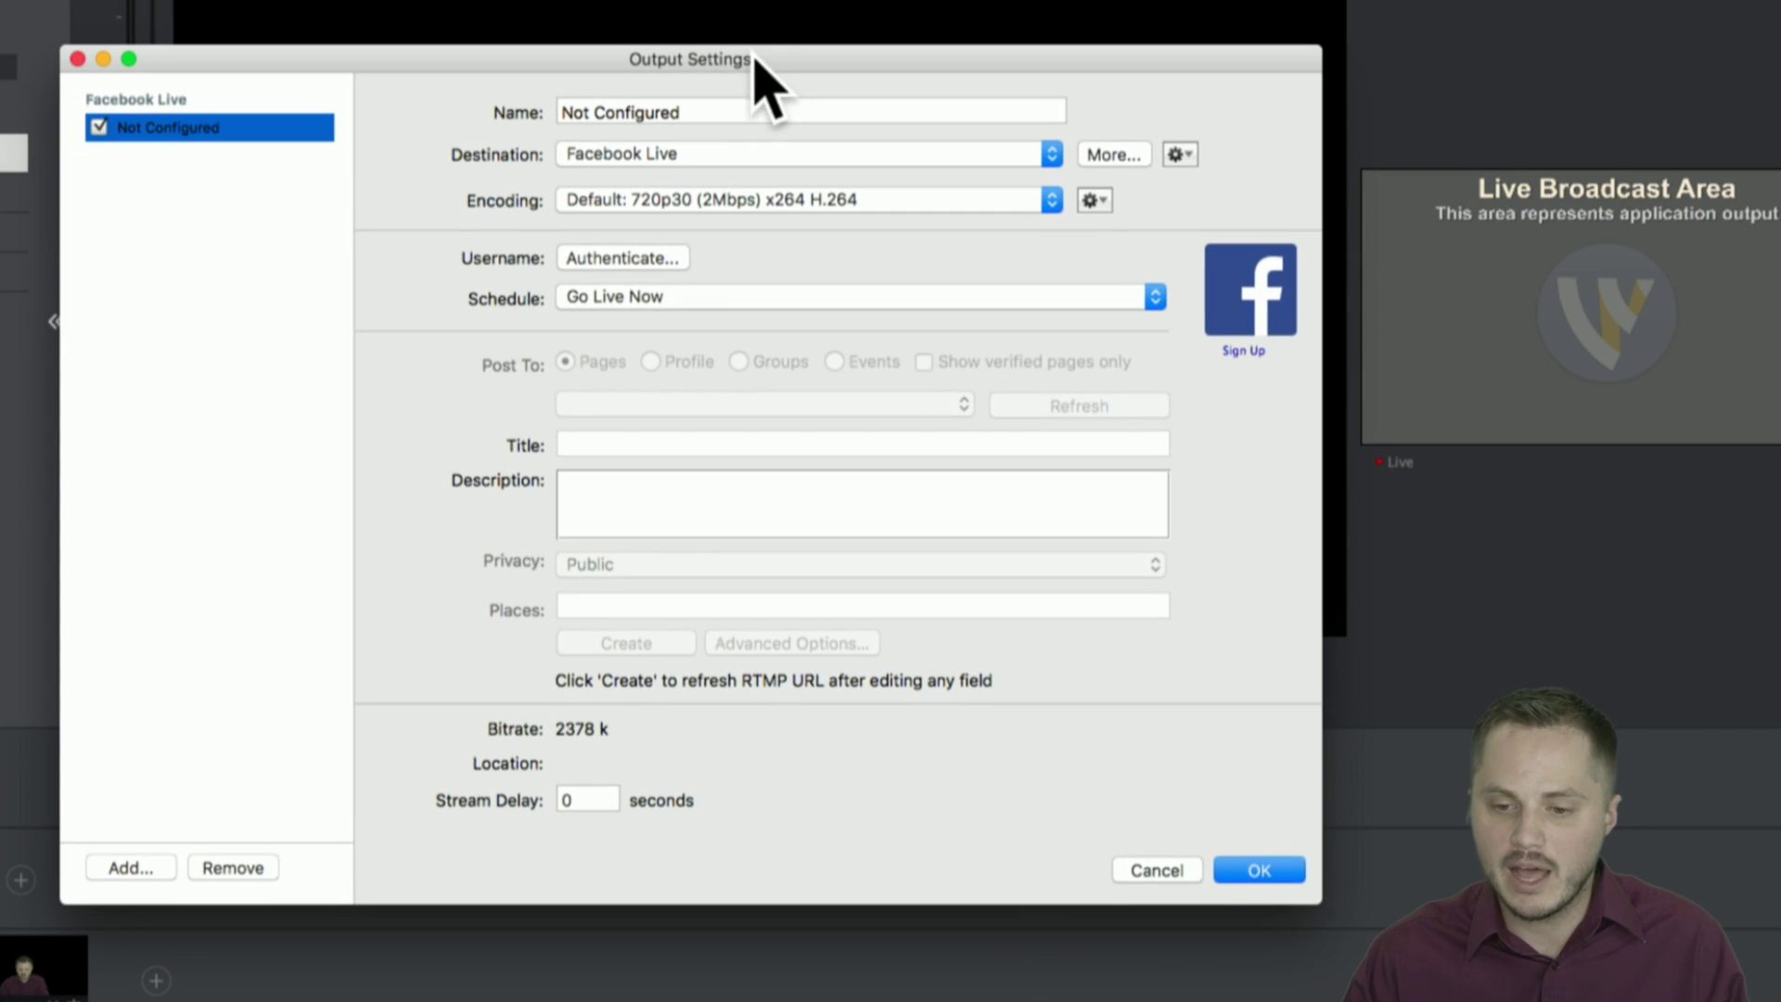
click(622, 257)
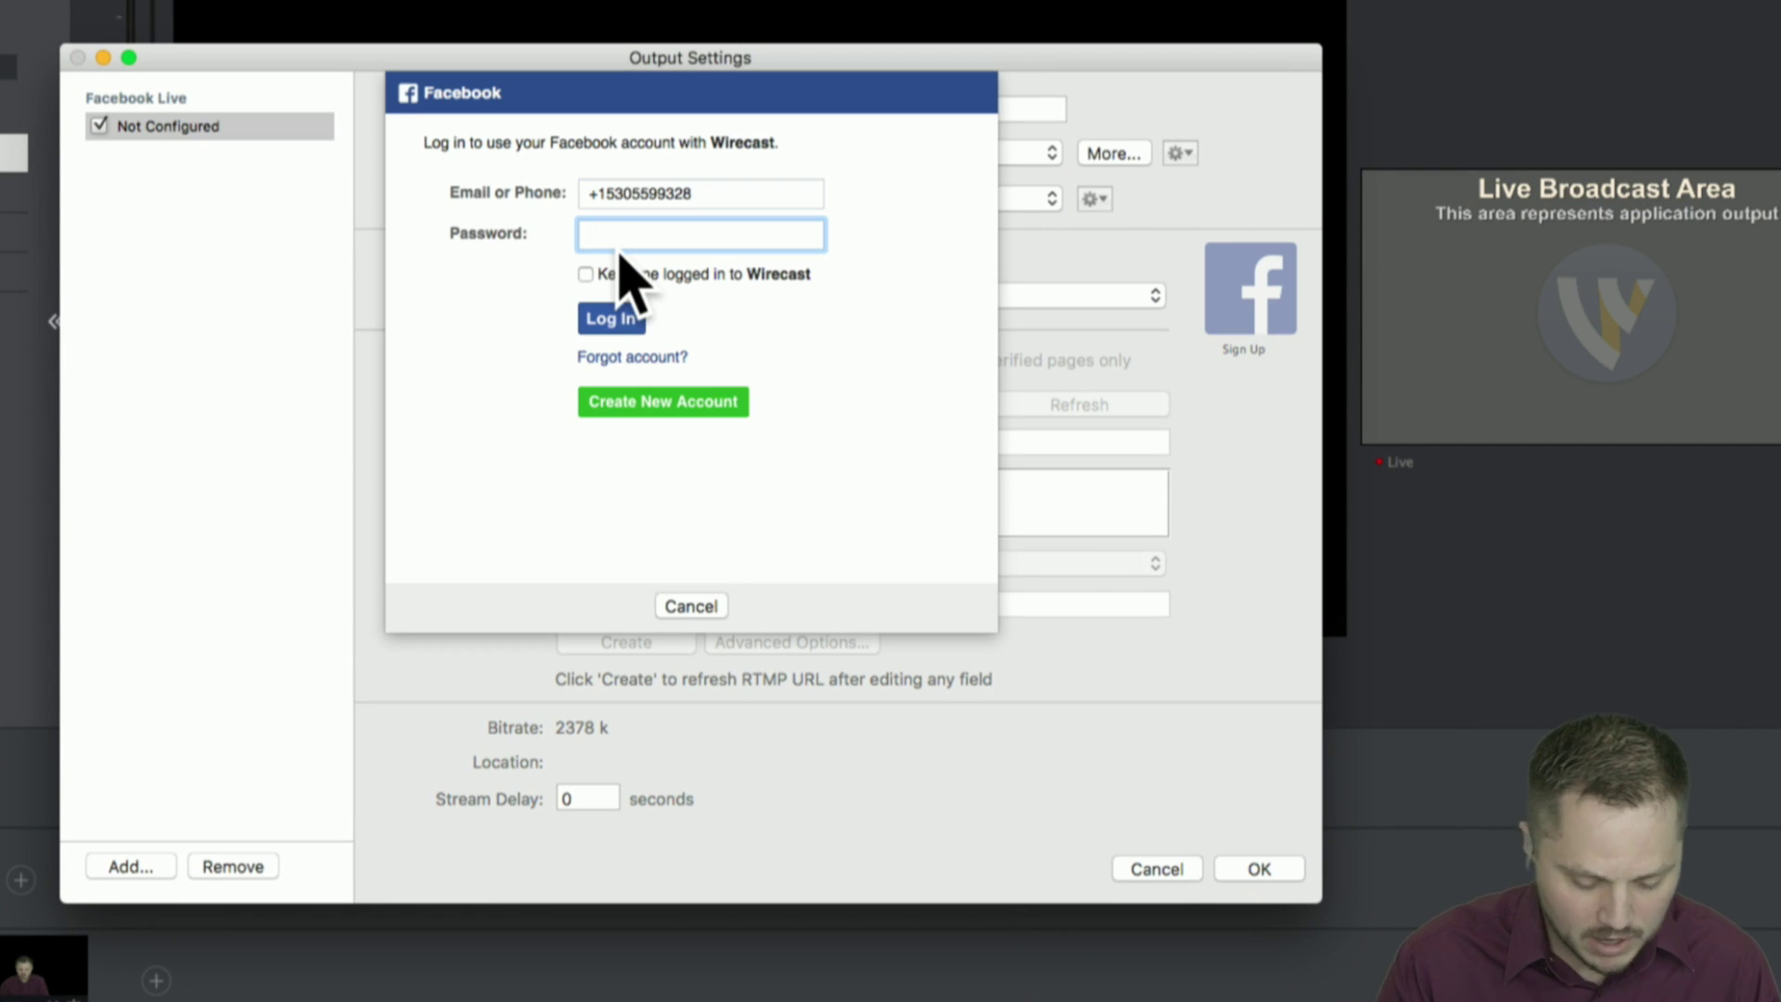
text(•)
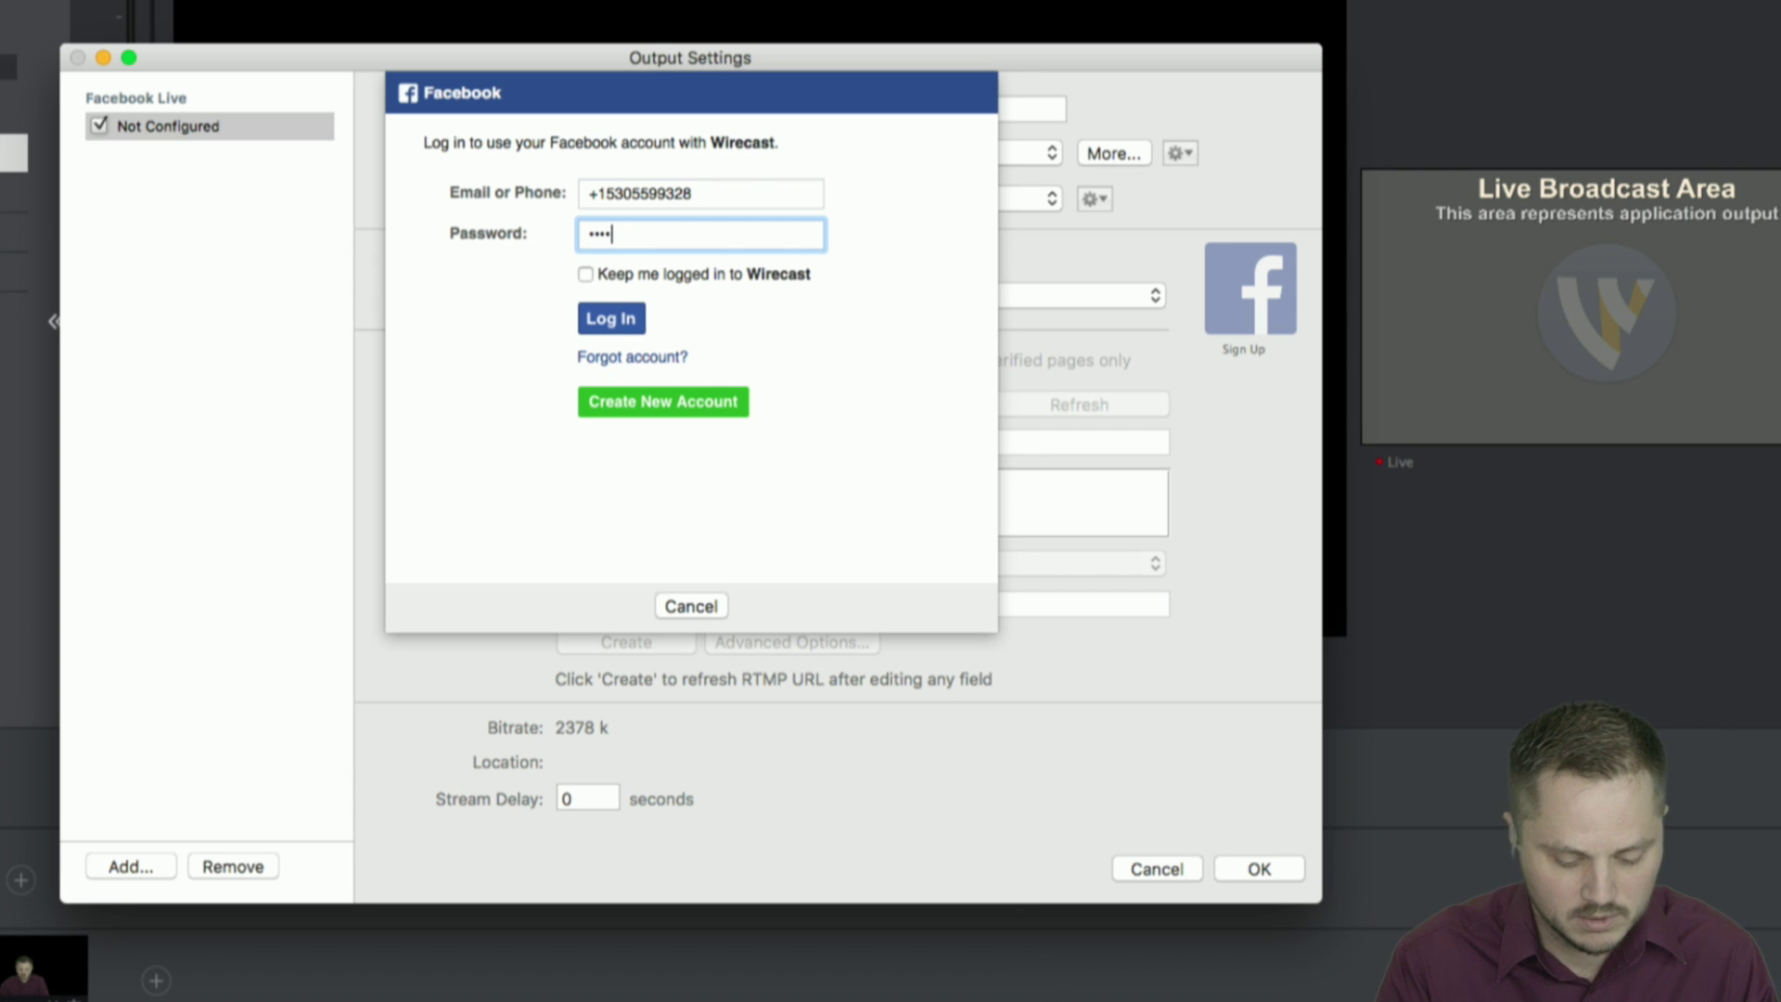
key(Return)
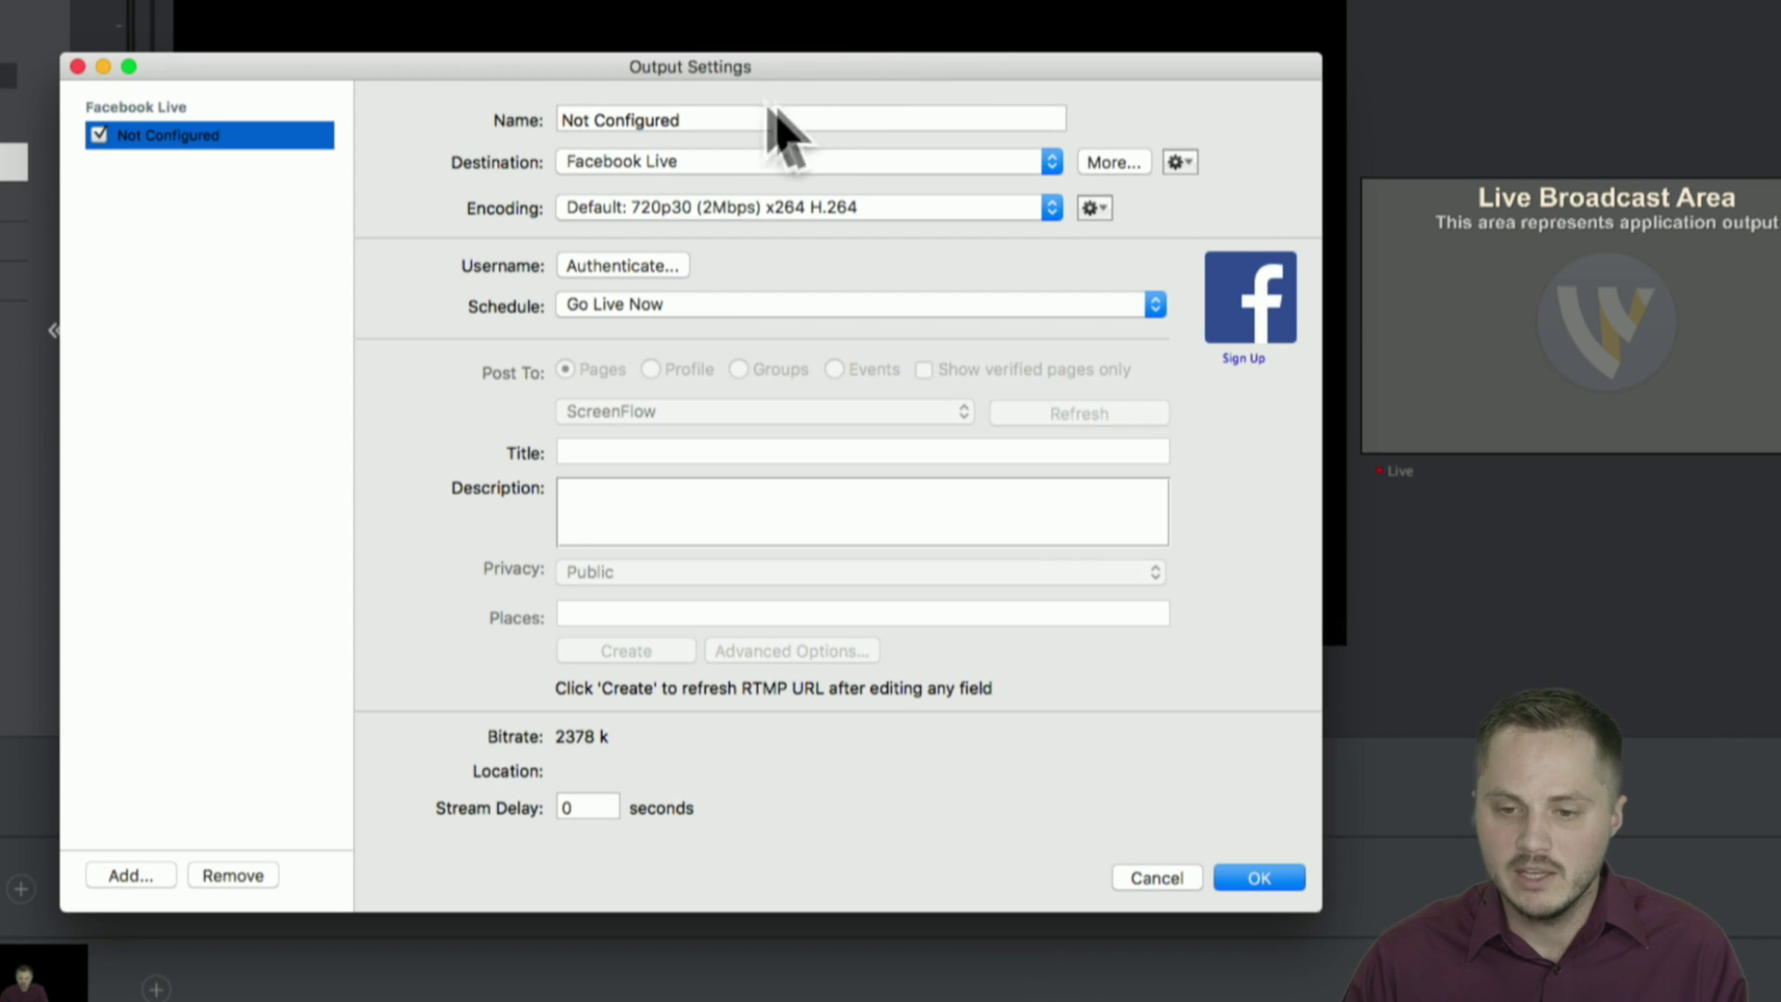
Step: Rename the output from Not Configured to Facebook and choose 720p30 (3Mbps) Apple H.264 encoding
click(689, 110)
drag(692, 119, 477, 127)
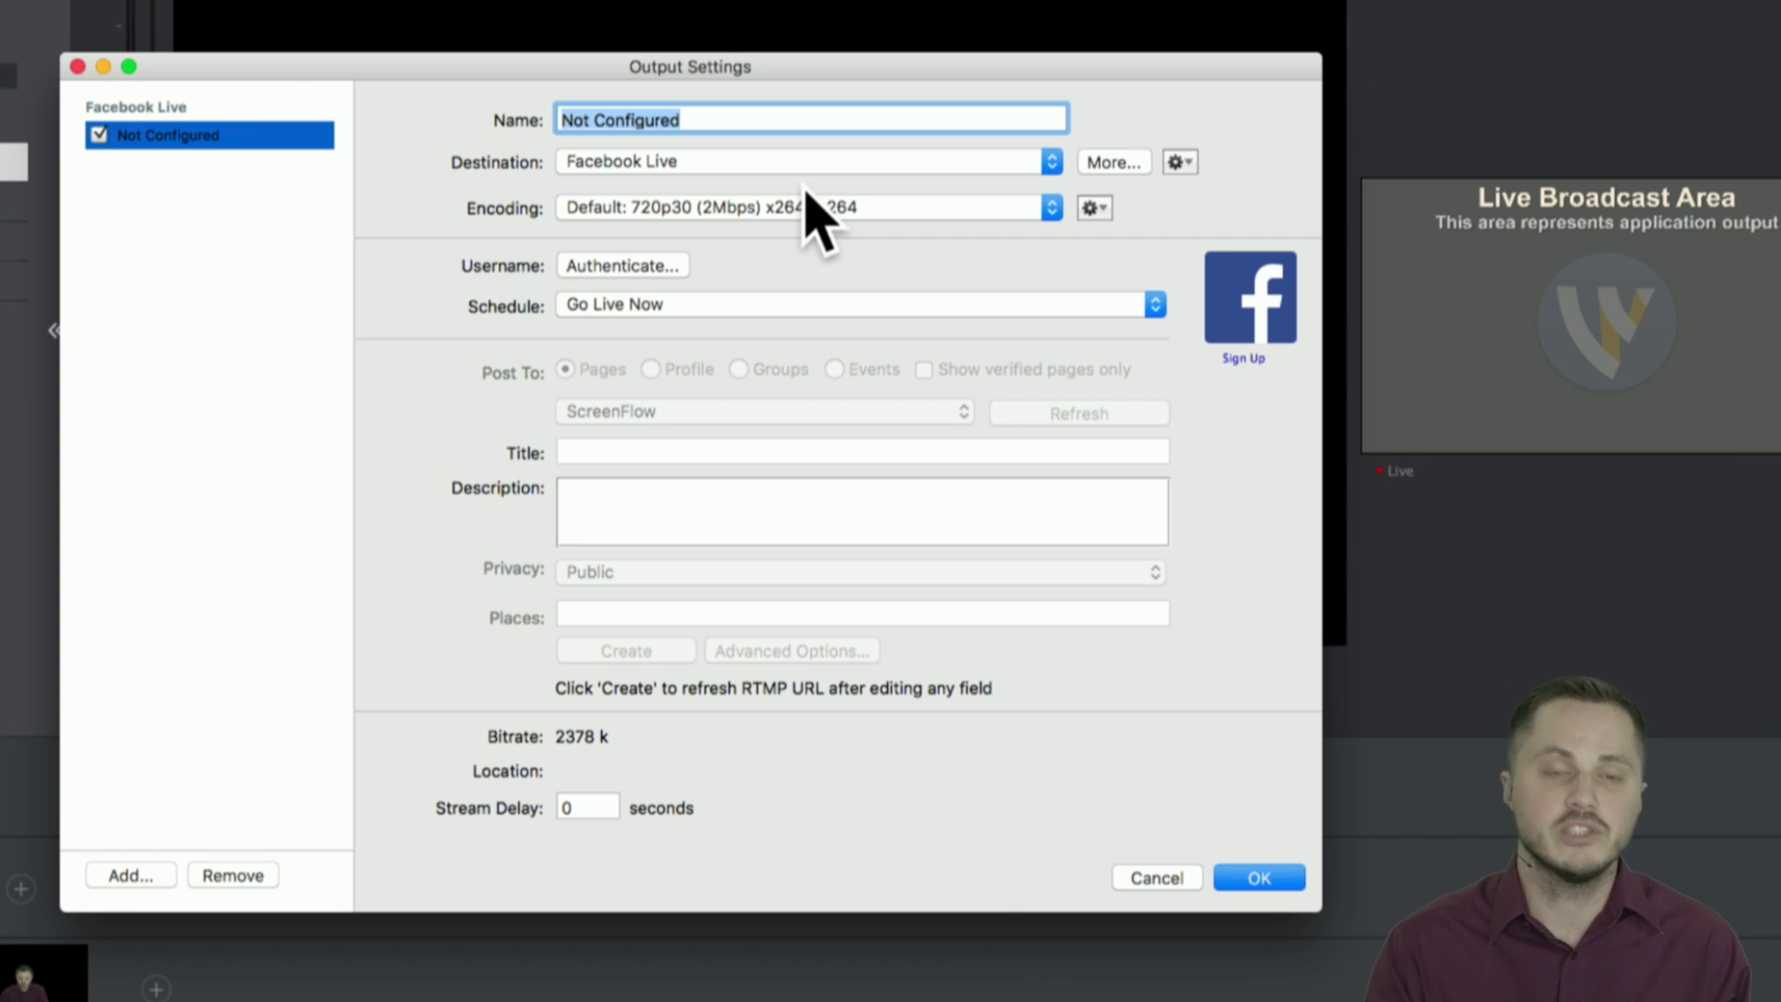
text(Facebook)
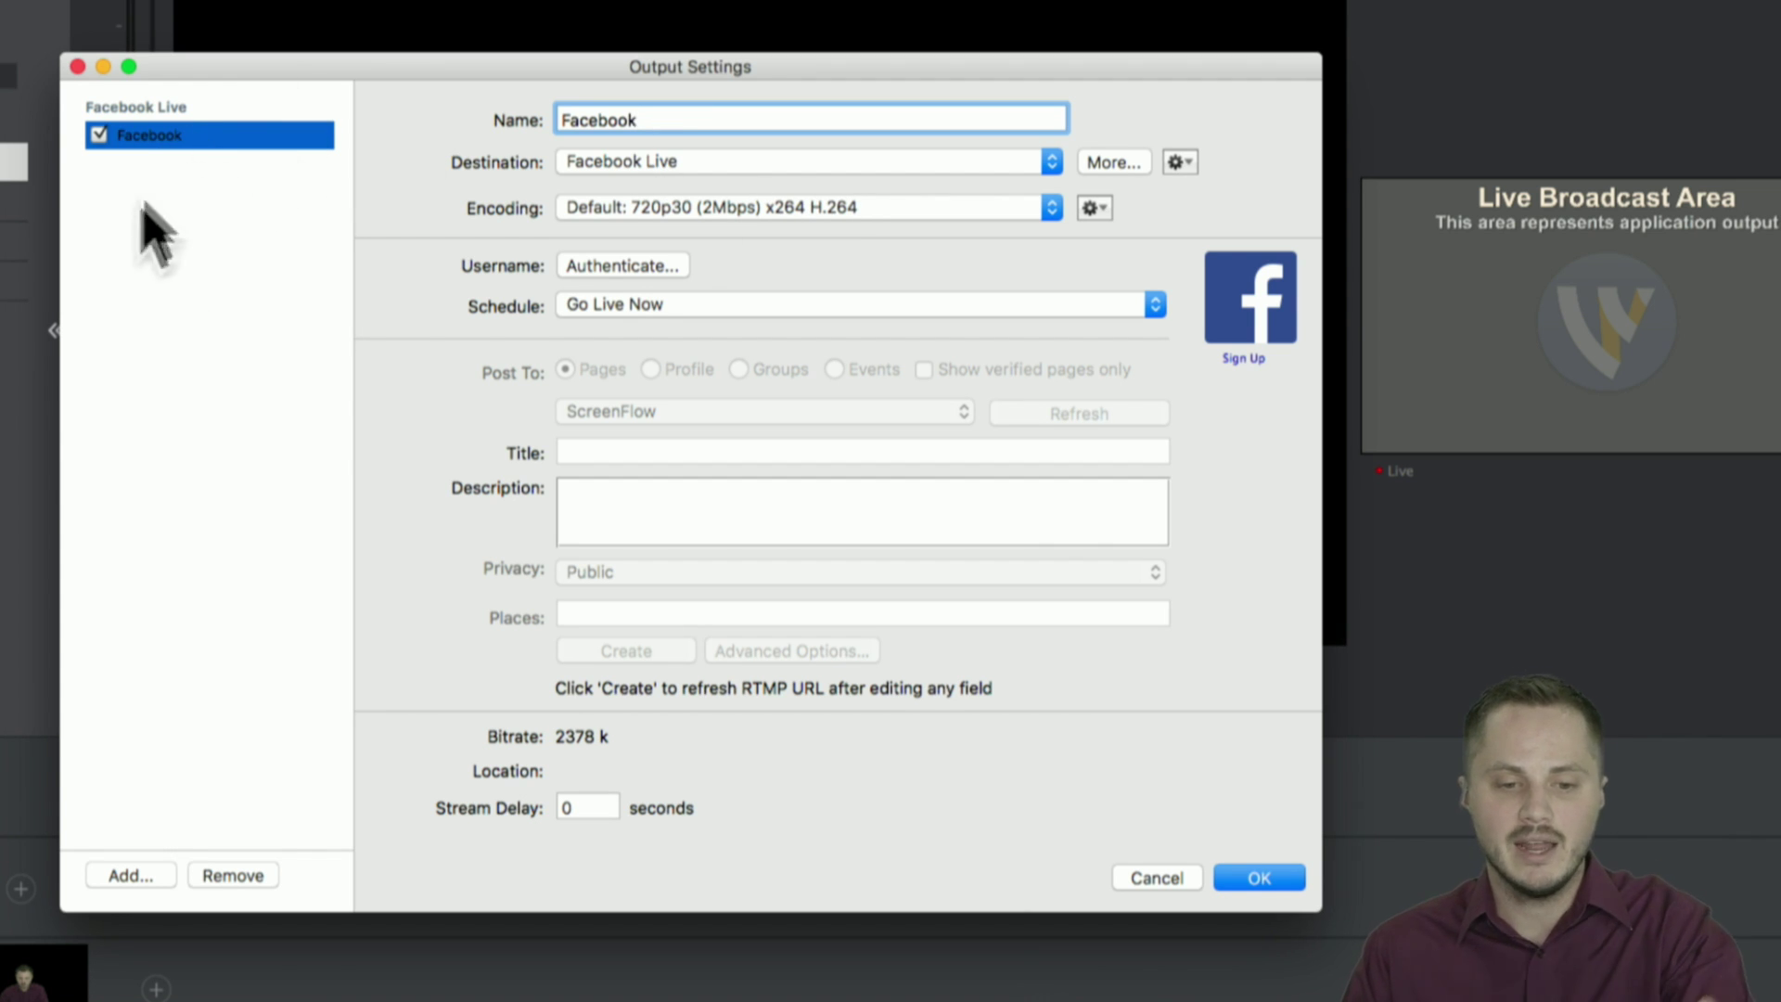
click(745, 204)
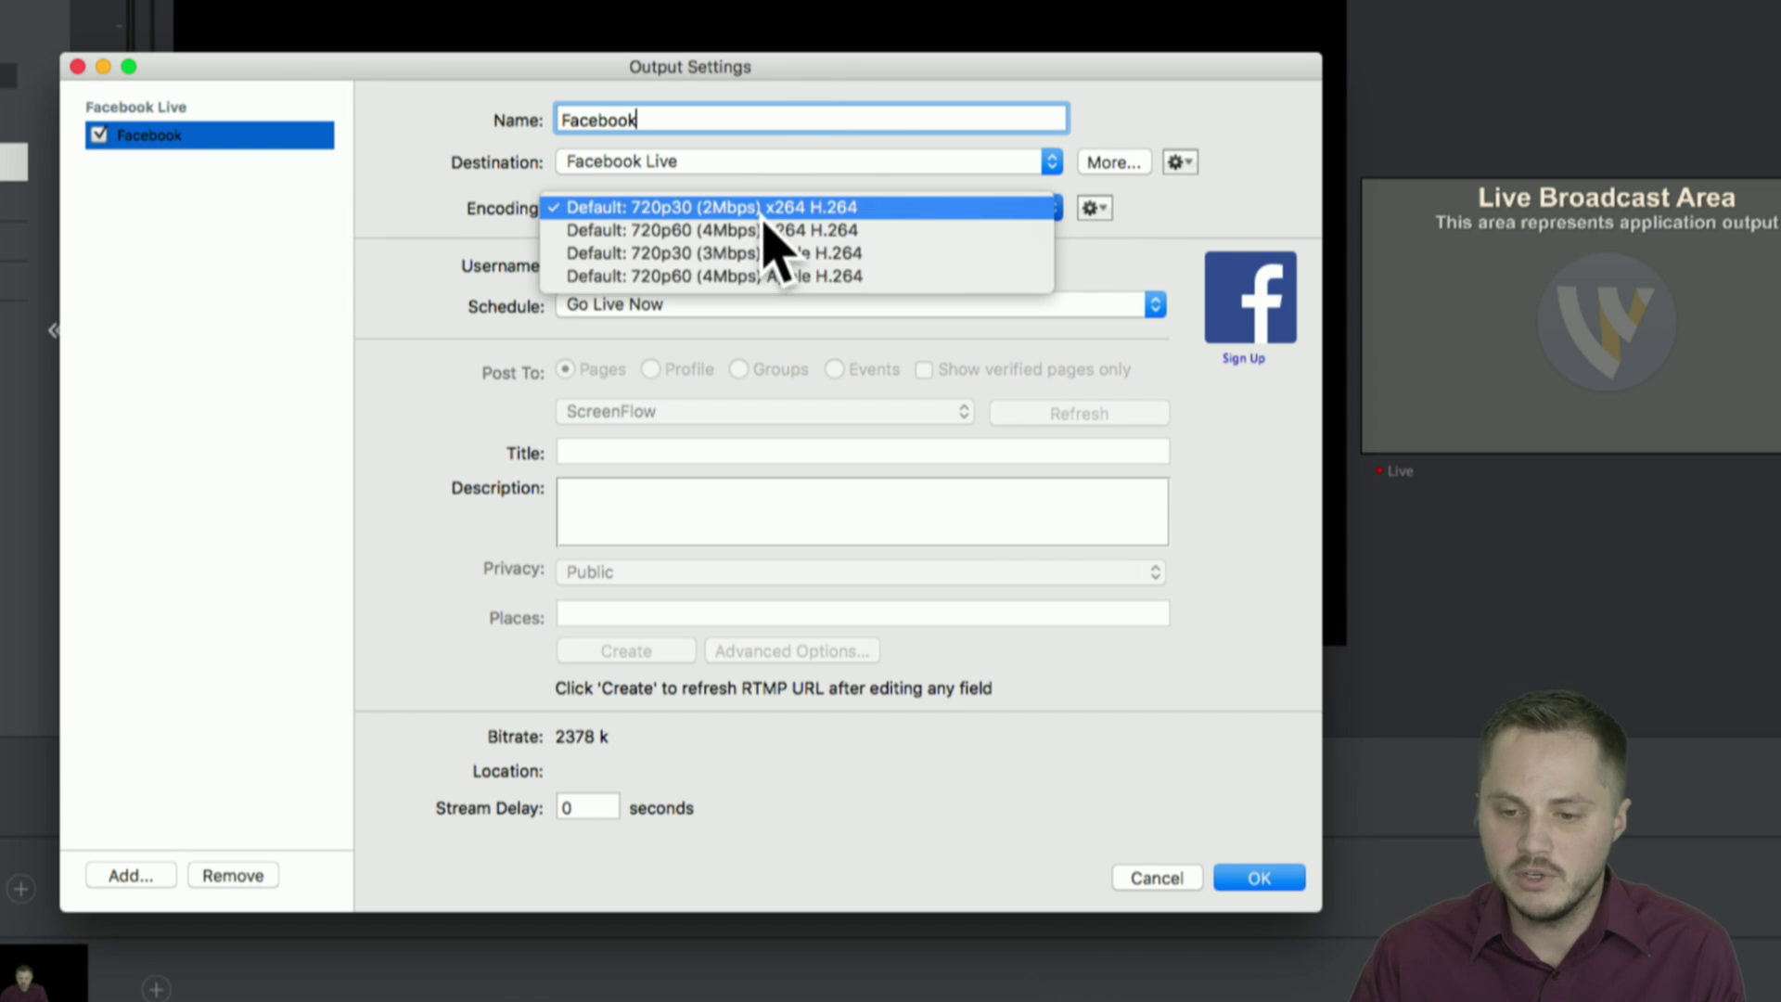
click(892, 255)
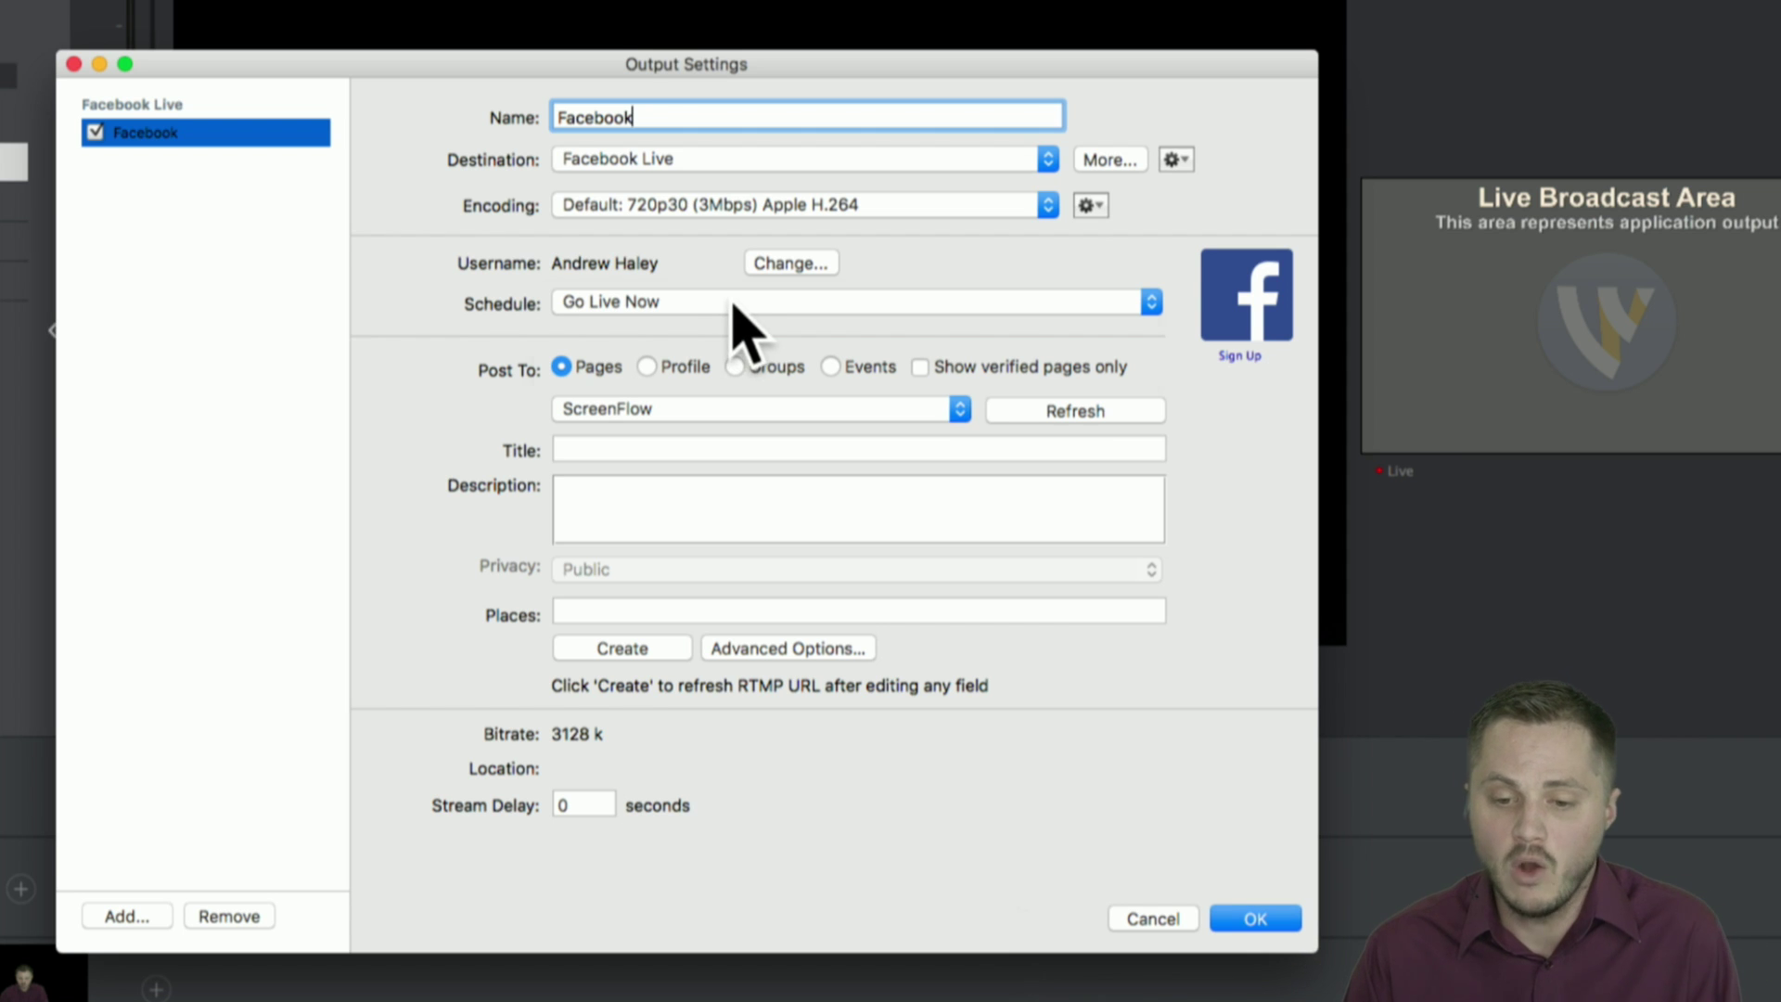
click(733, 304)
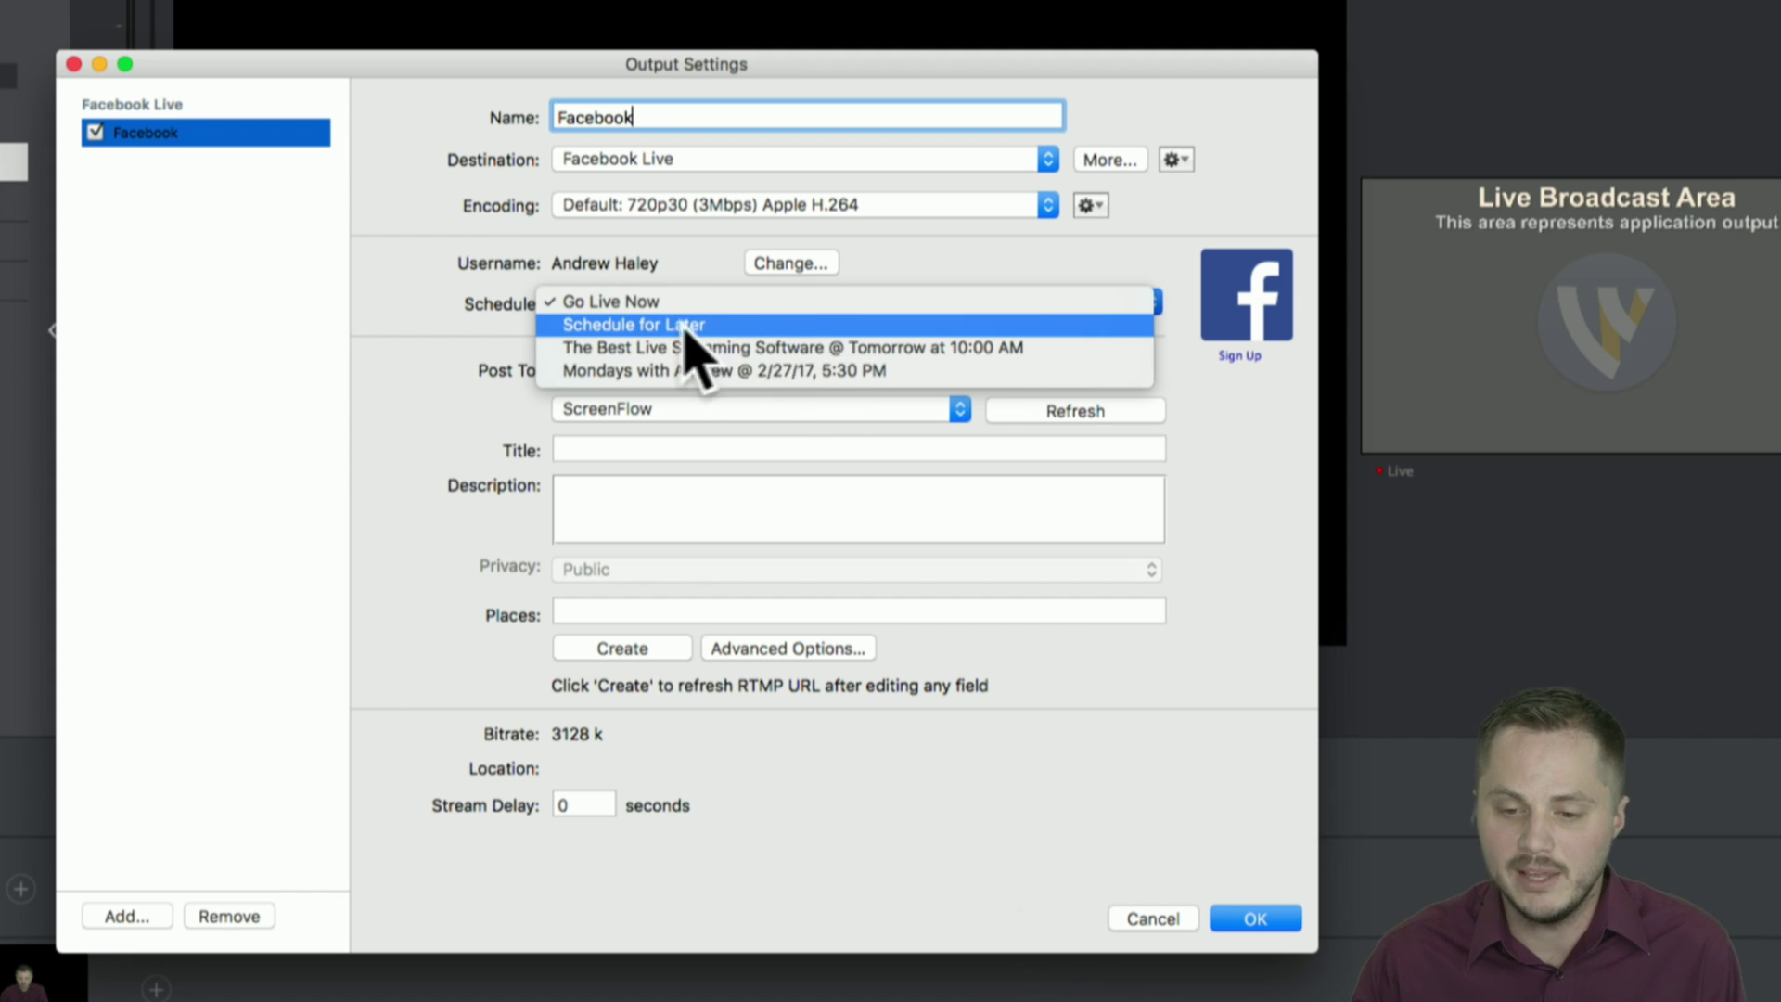
Step: Set Schedule for Later, posting to Profile, starting Friday 2/24/17 at 10:00am
click(793, 323)
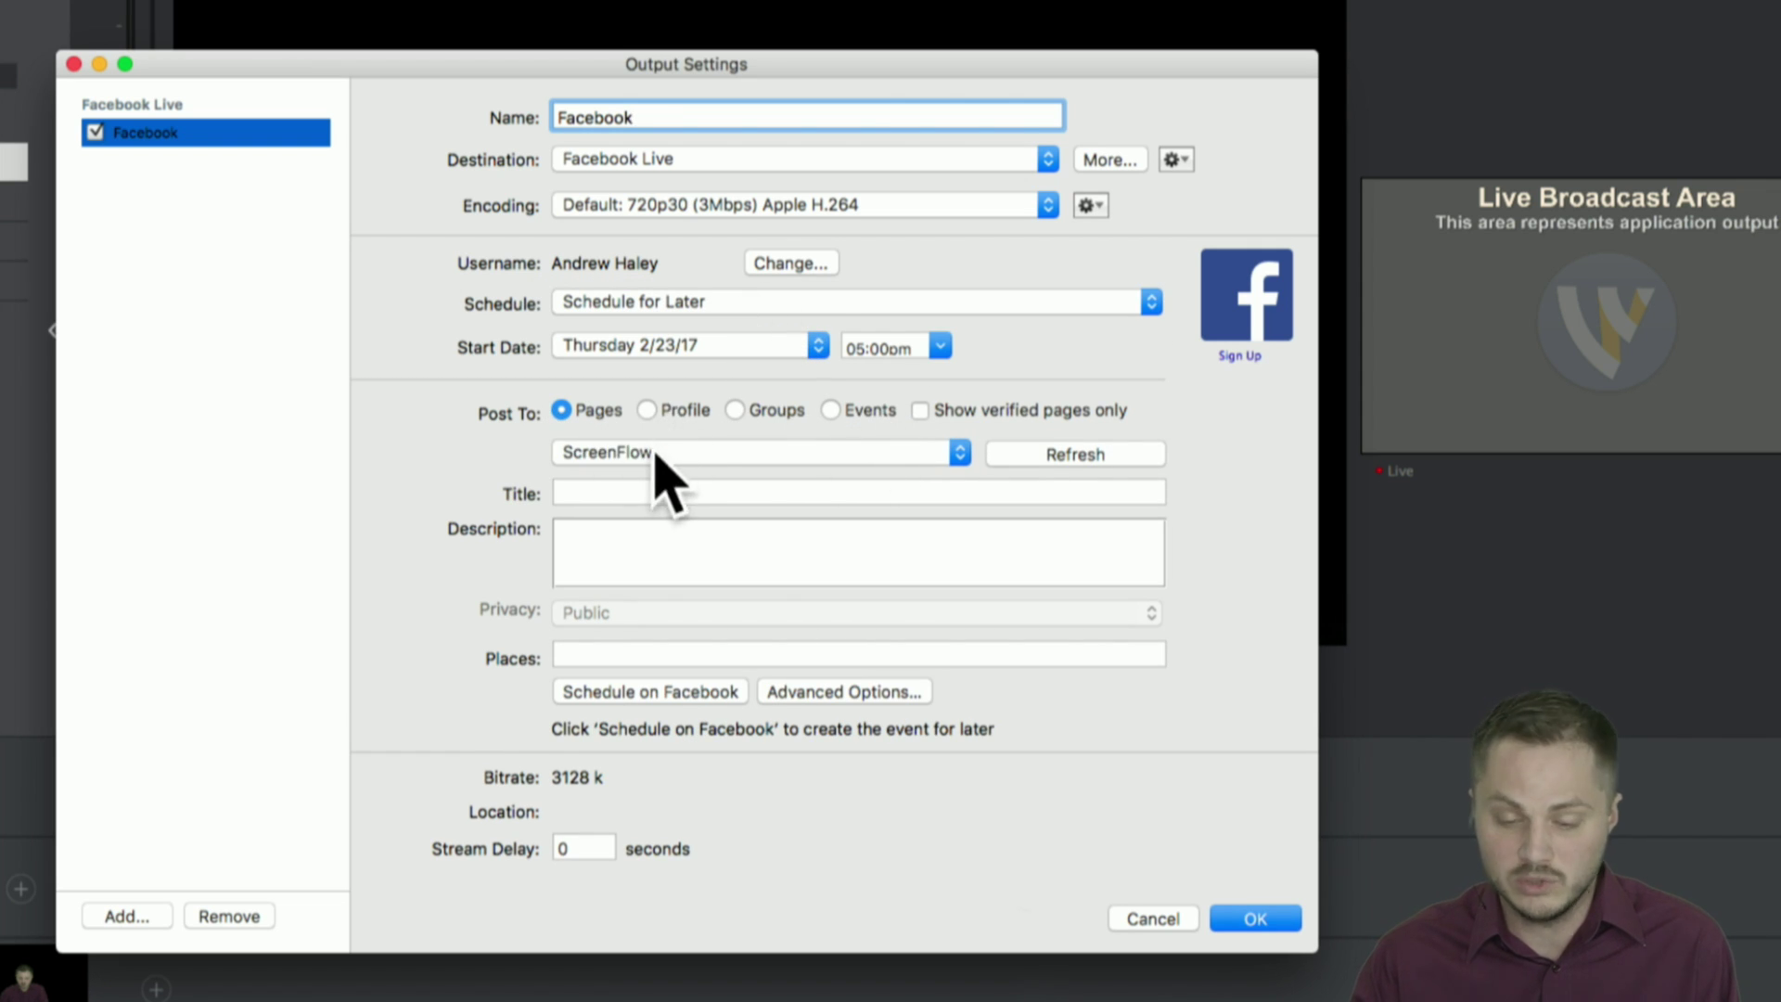
click(646, 411)
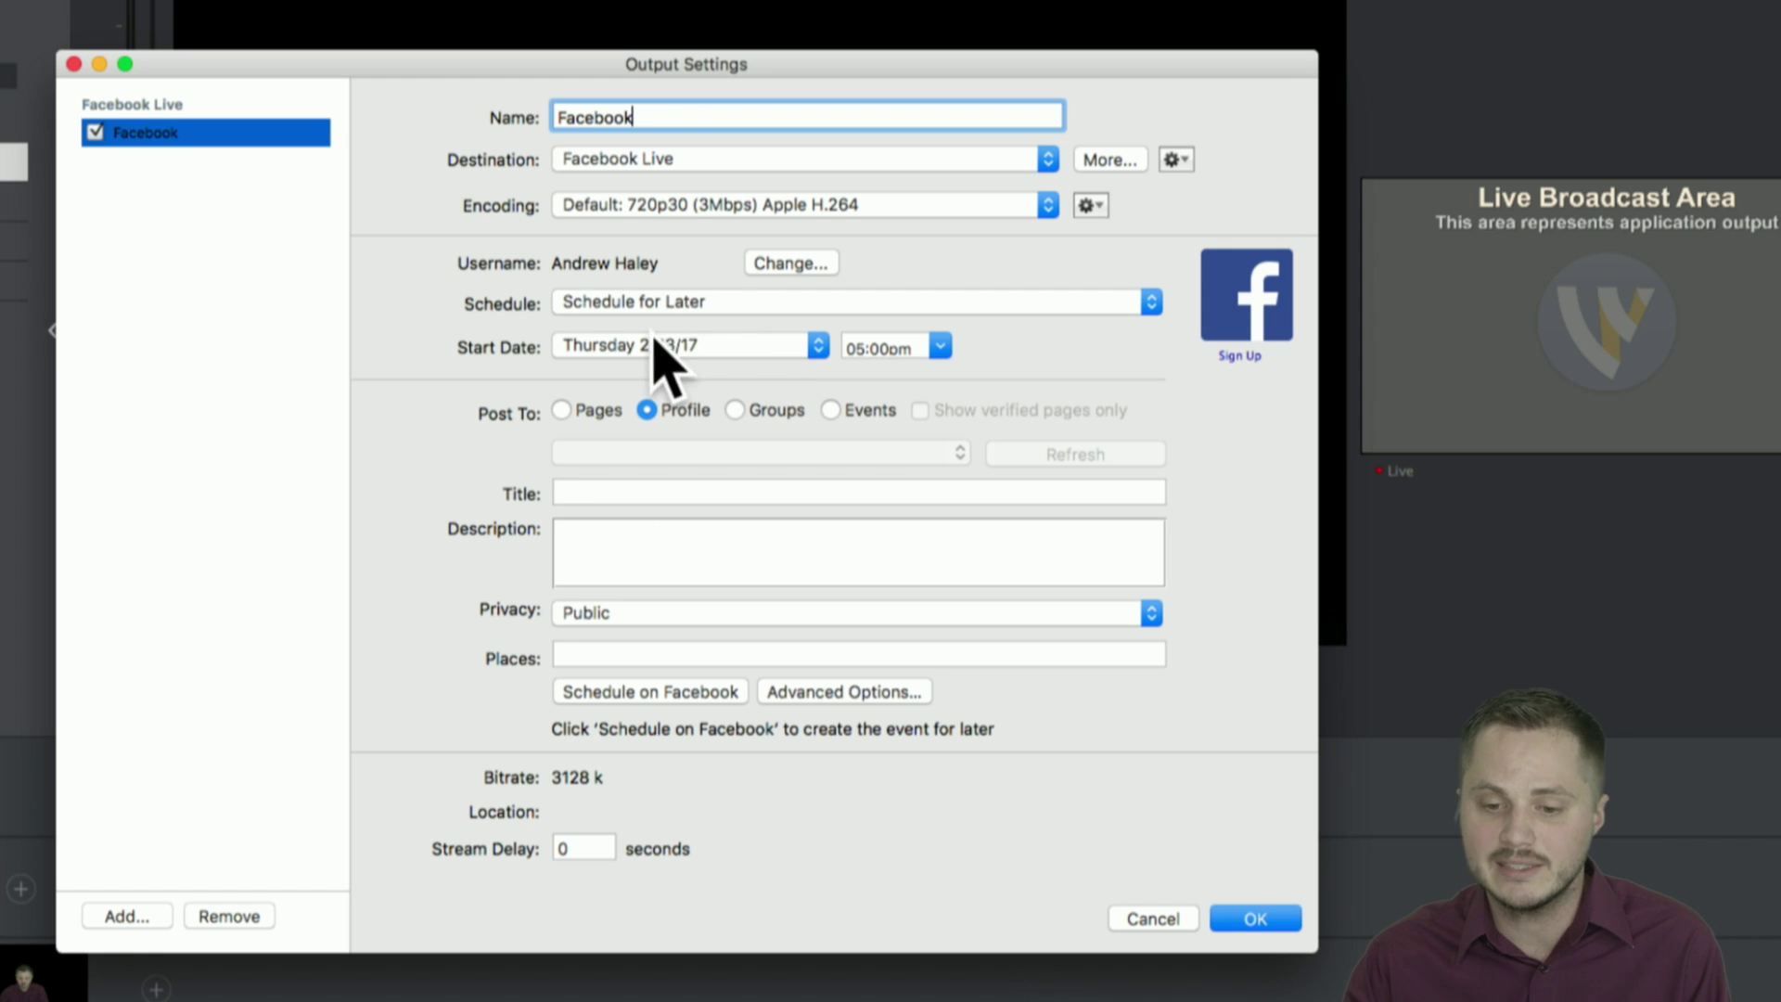
click(755, 345)
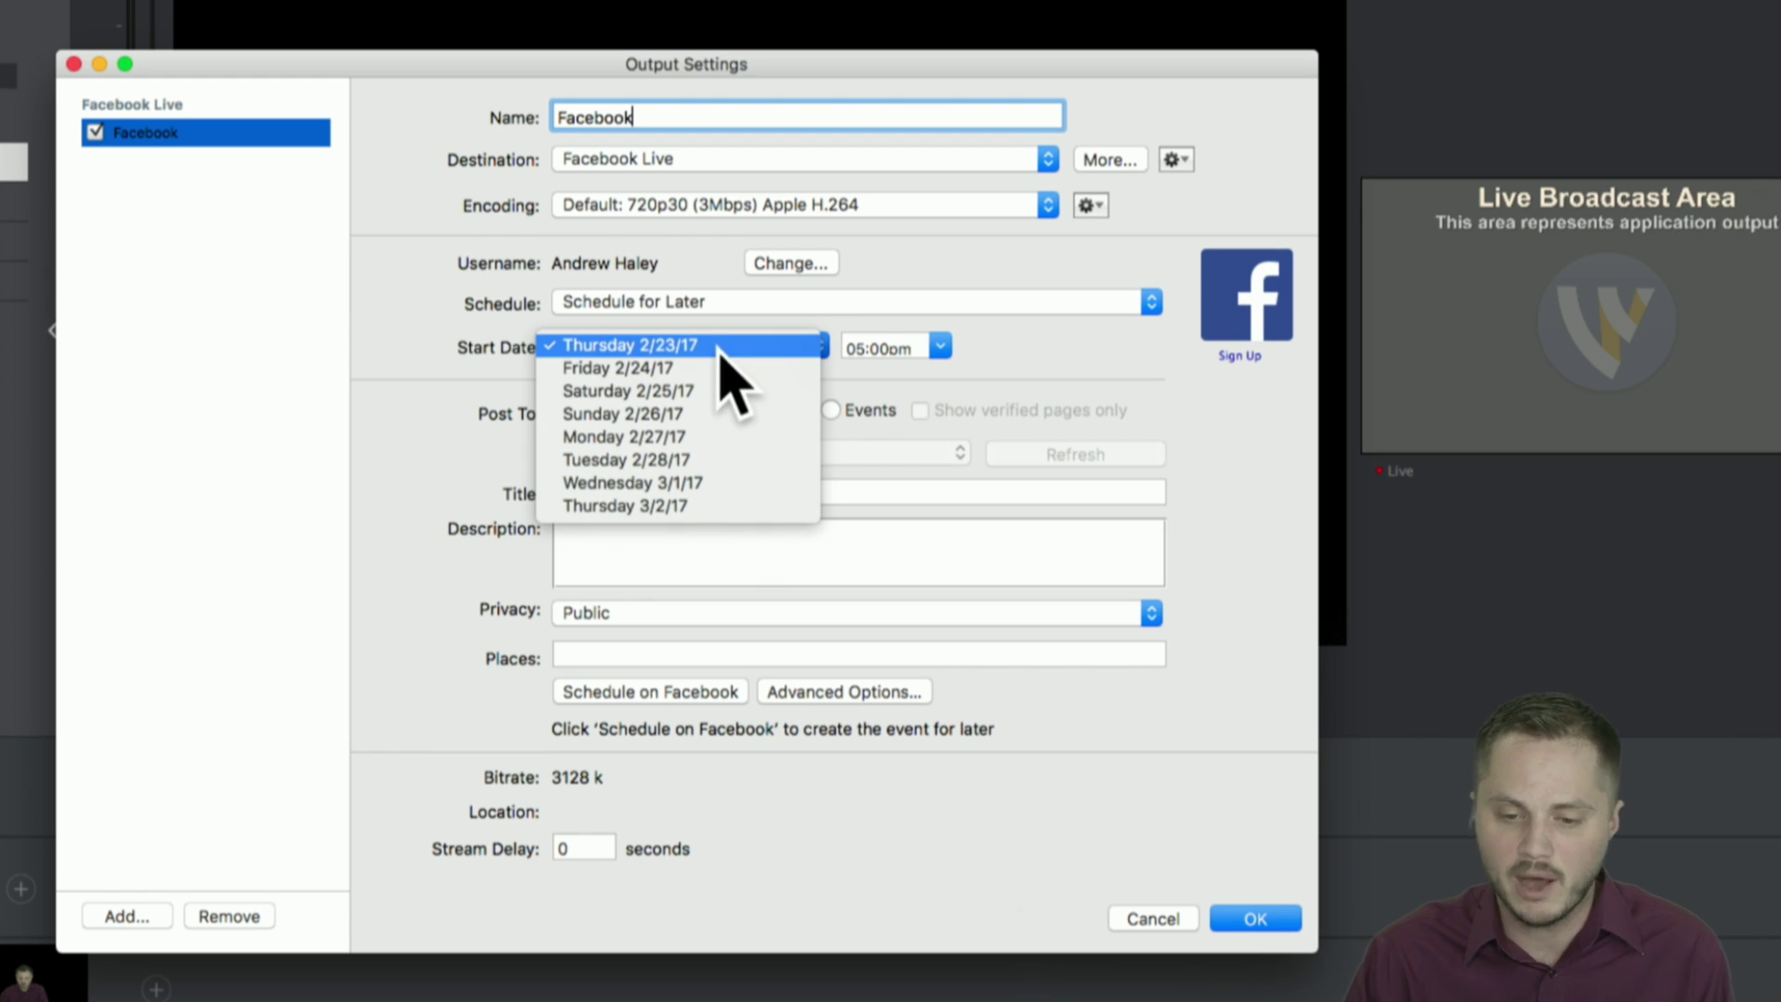
click(611, 370)
click(939, 346)
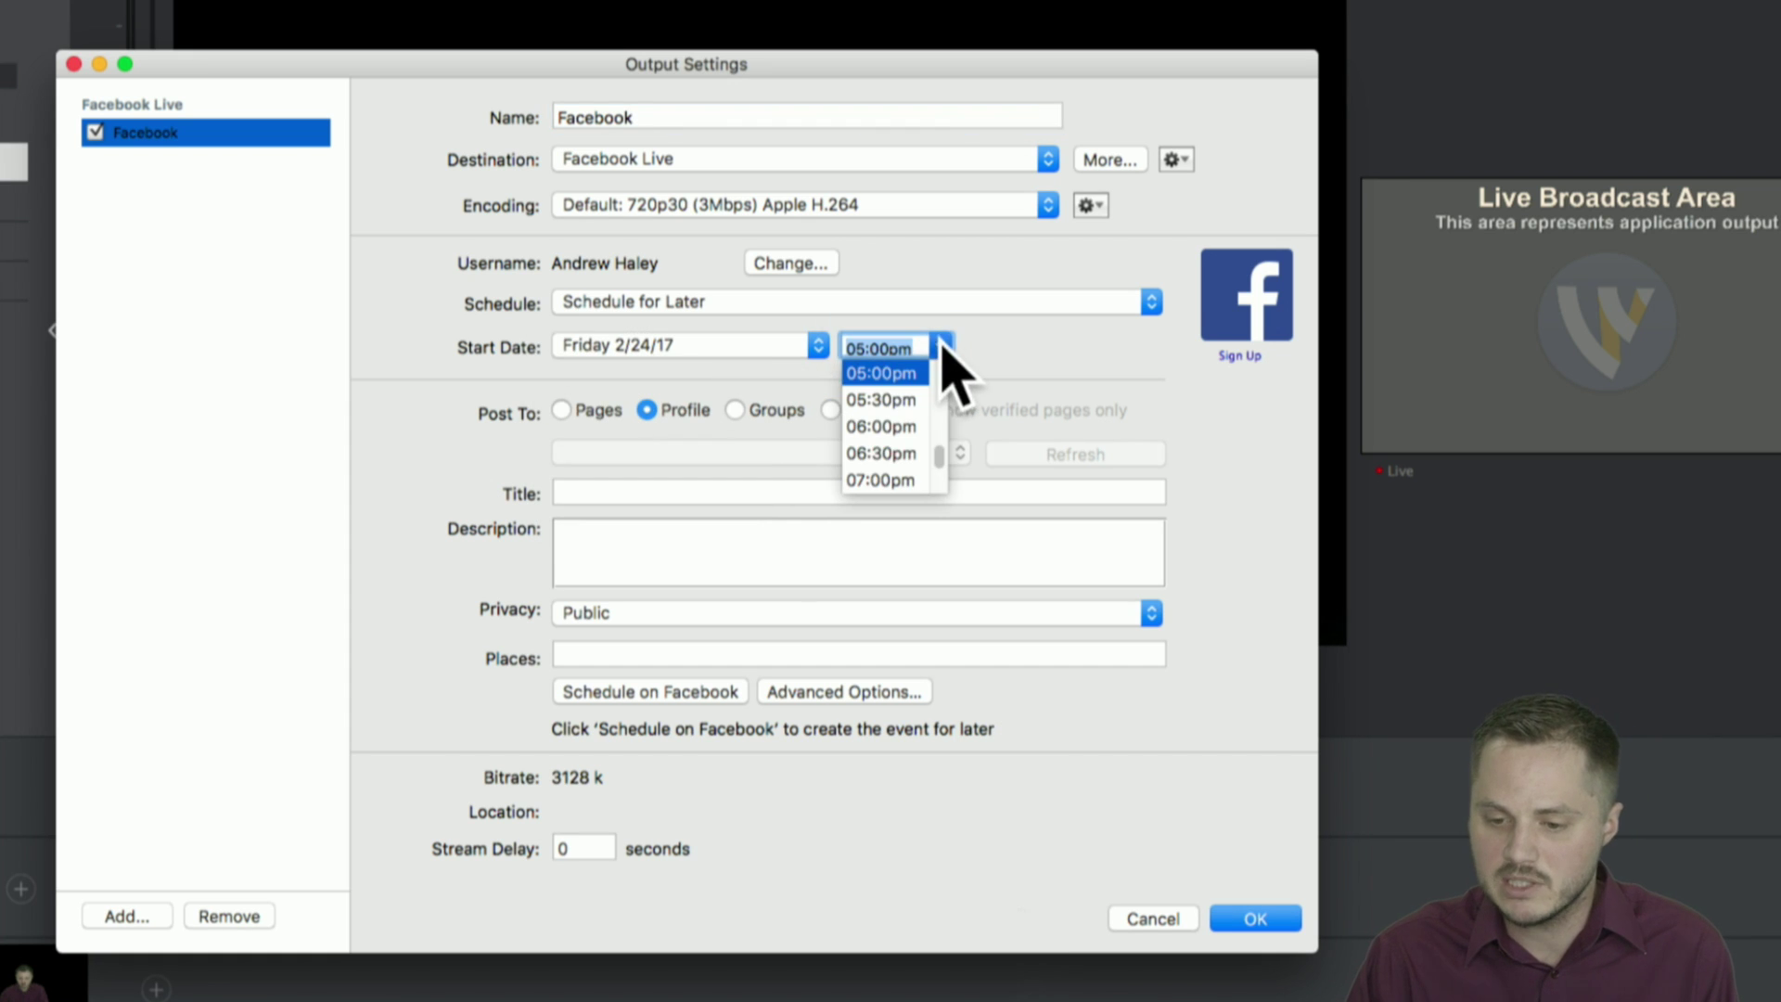
drag(941, 454, 944, 420)
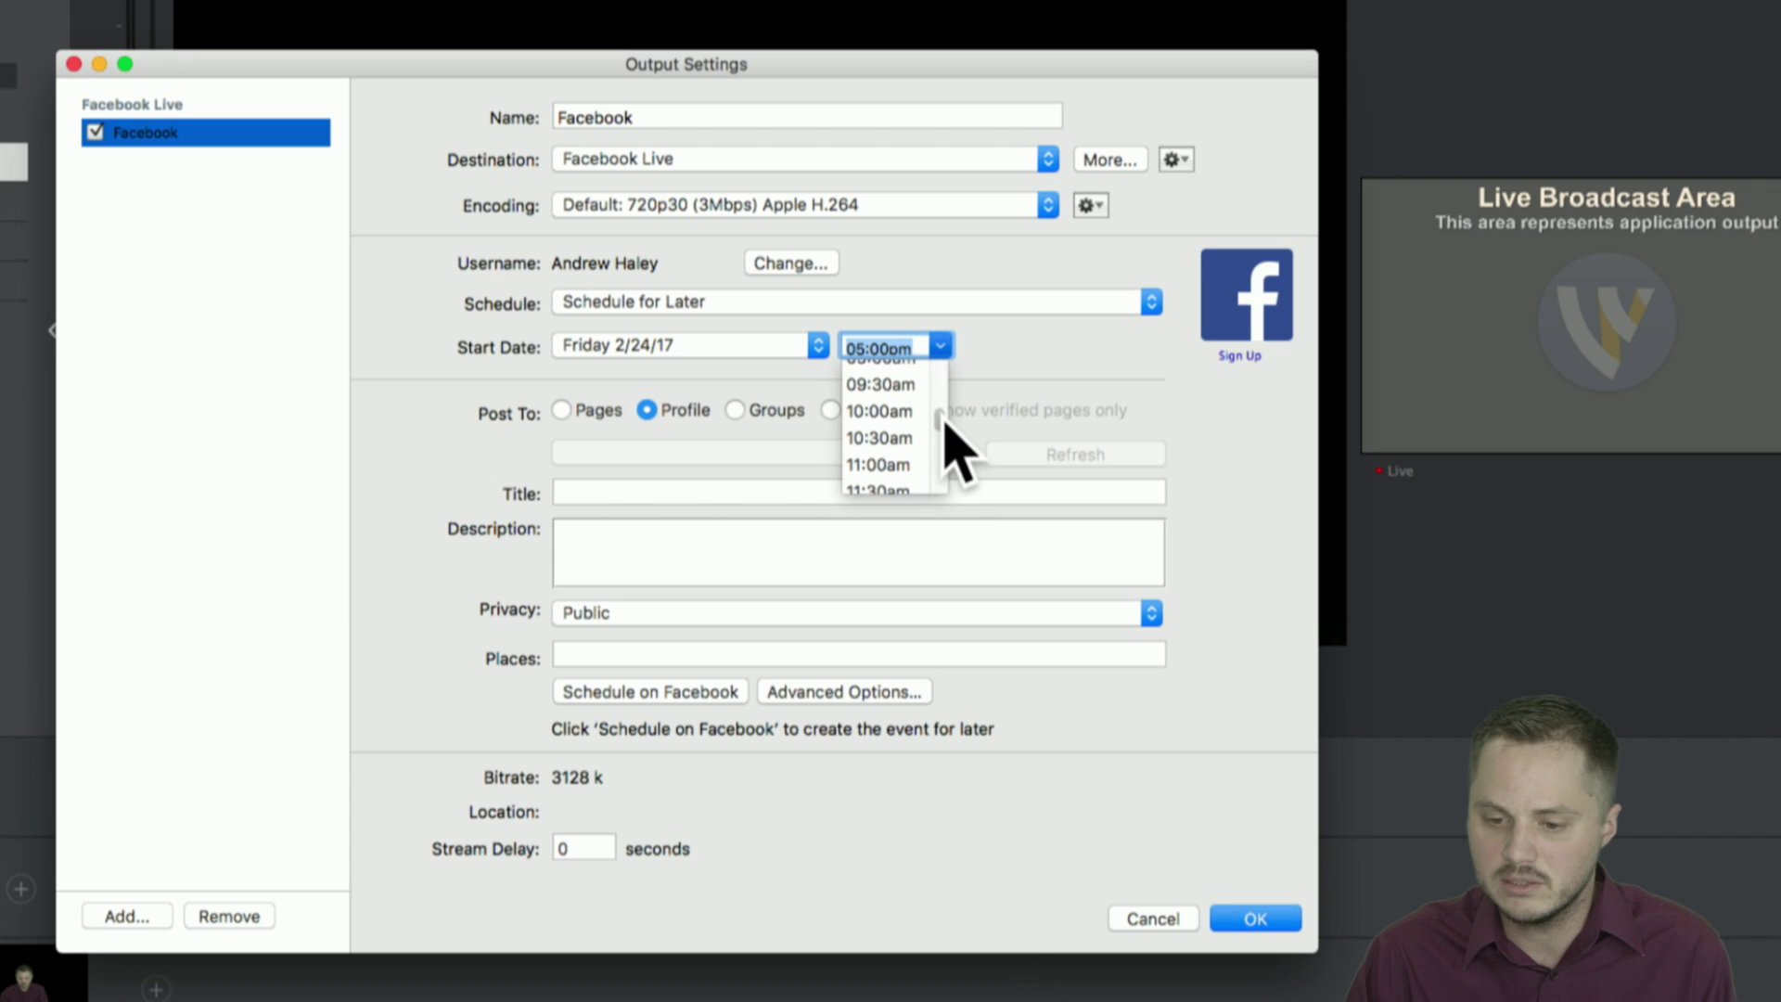
click(905, 414)
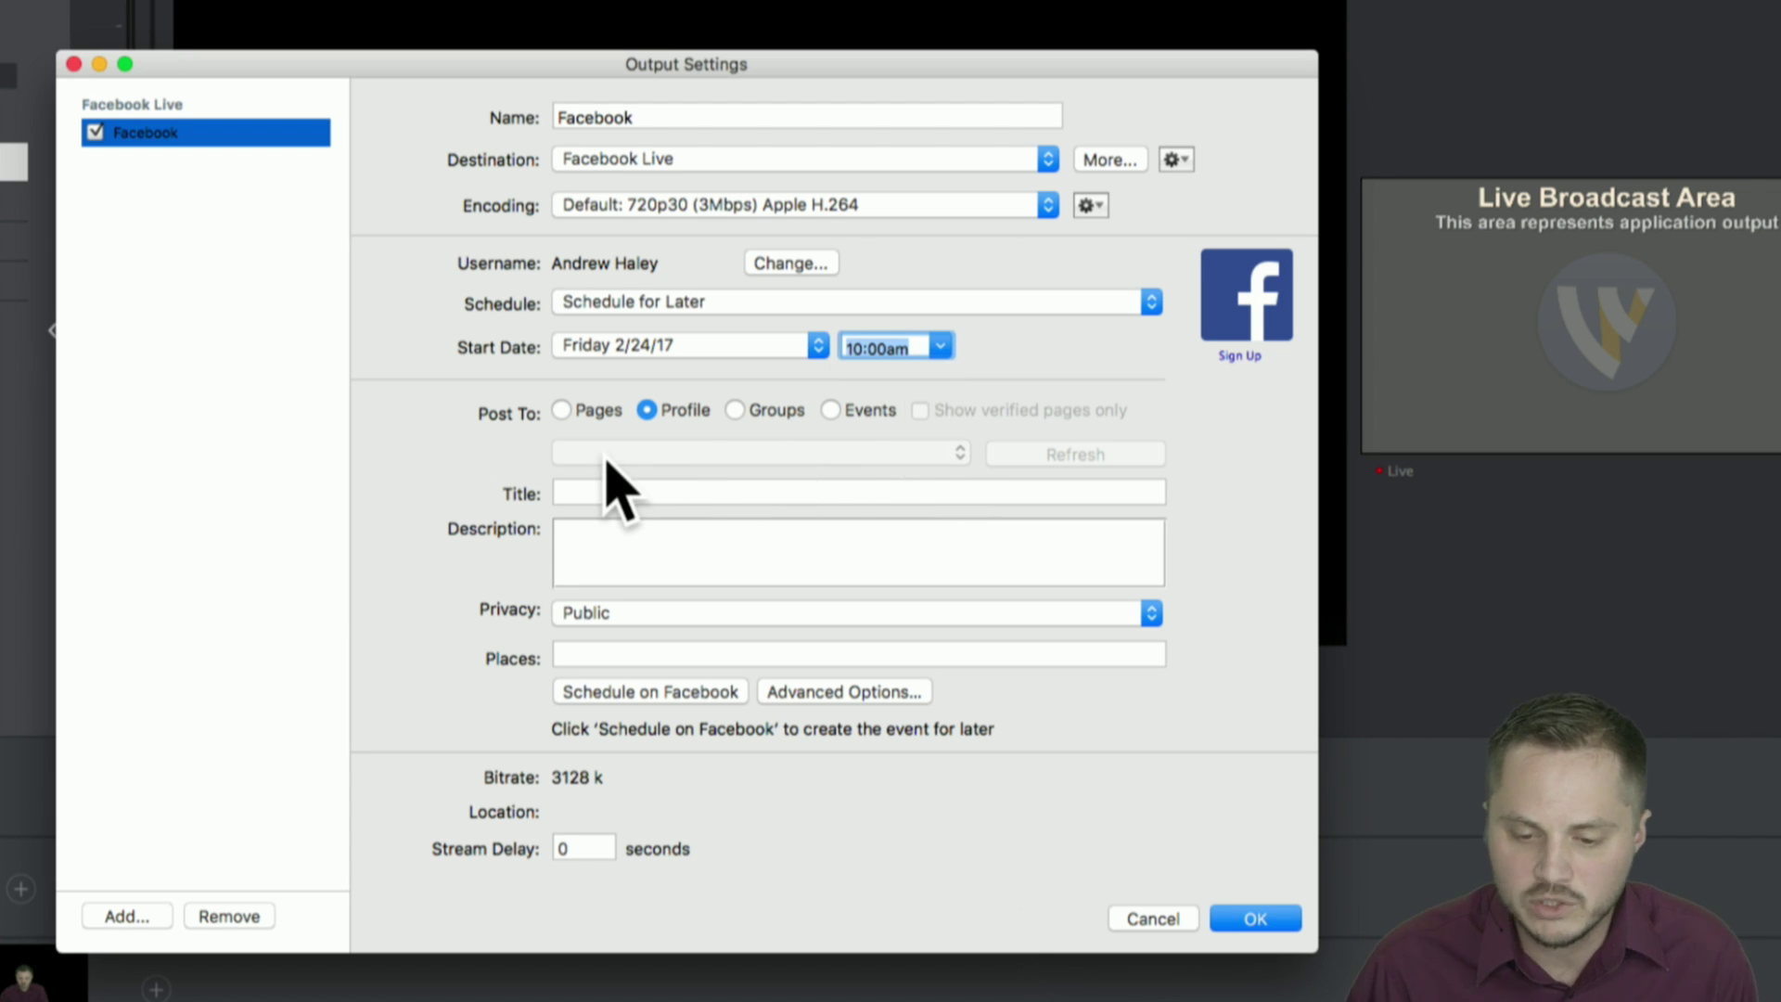
click(602, 487)
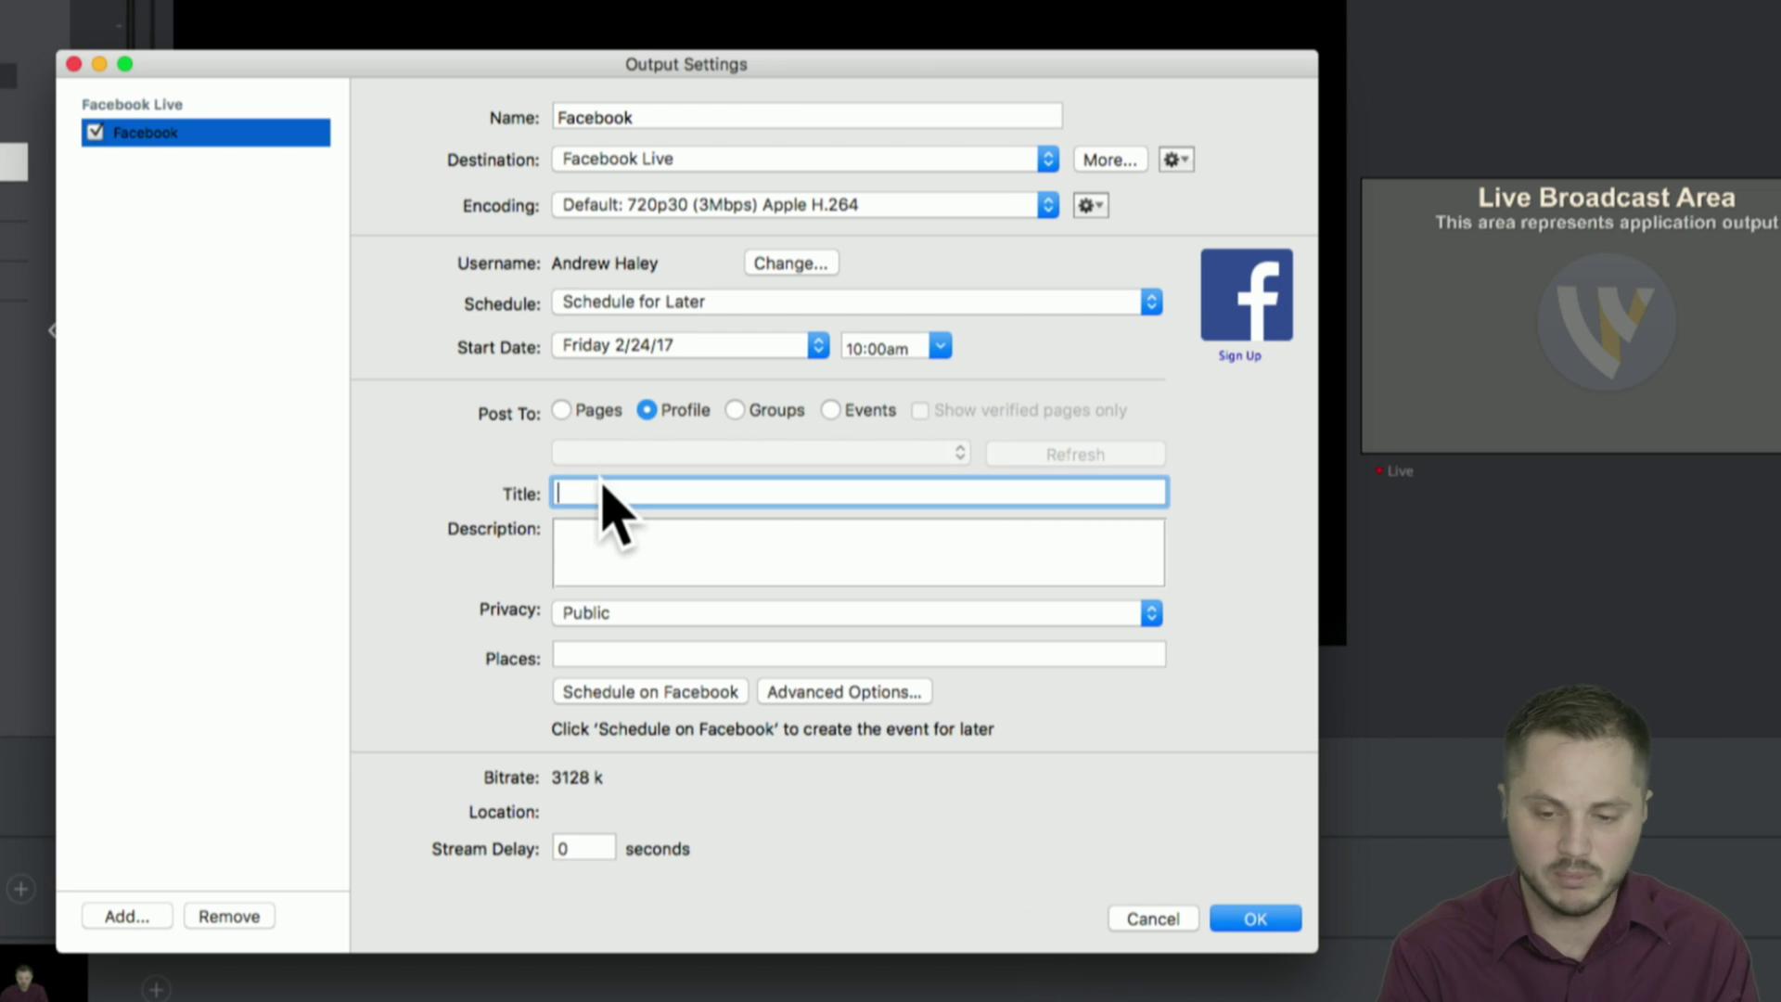
Step: Title the broadcast 'My Next Live Stream' and describe it as 'My Next Live Stream. Join me it's going to be fun.'
text(My )
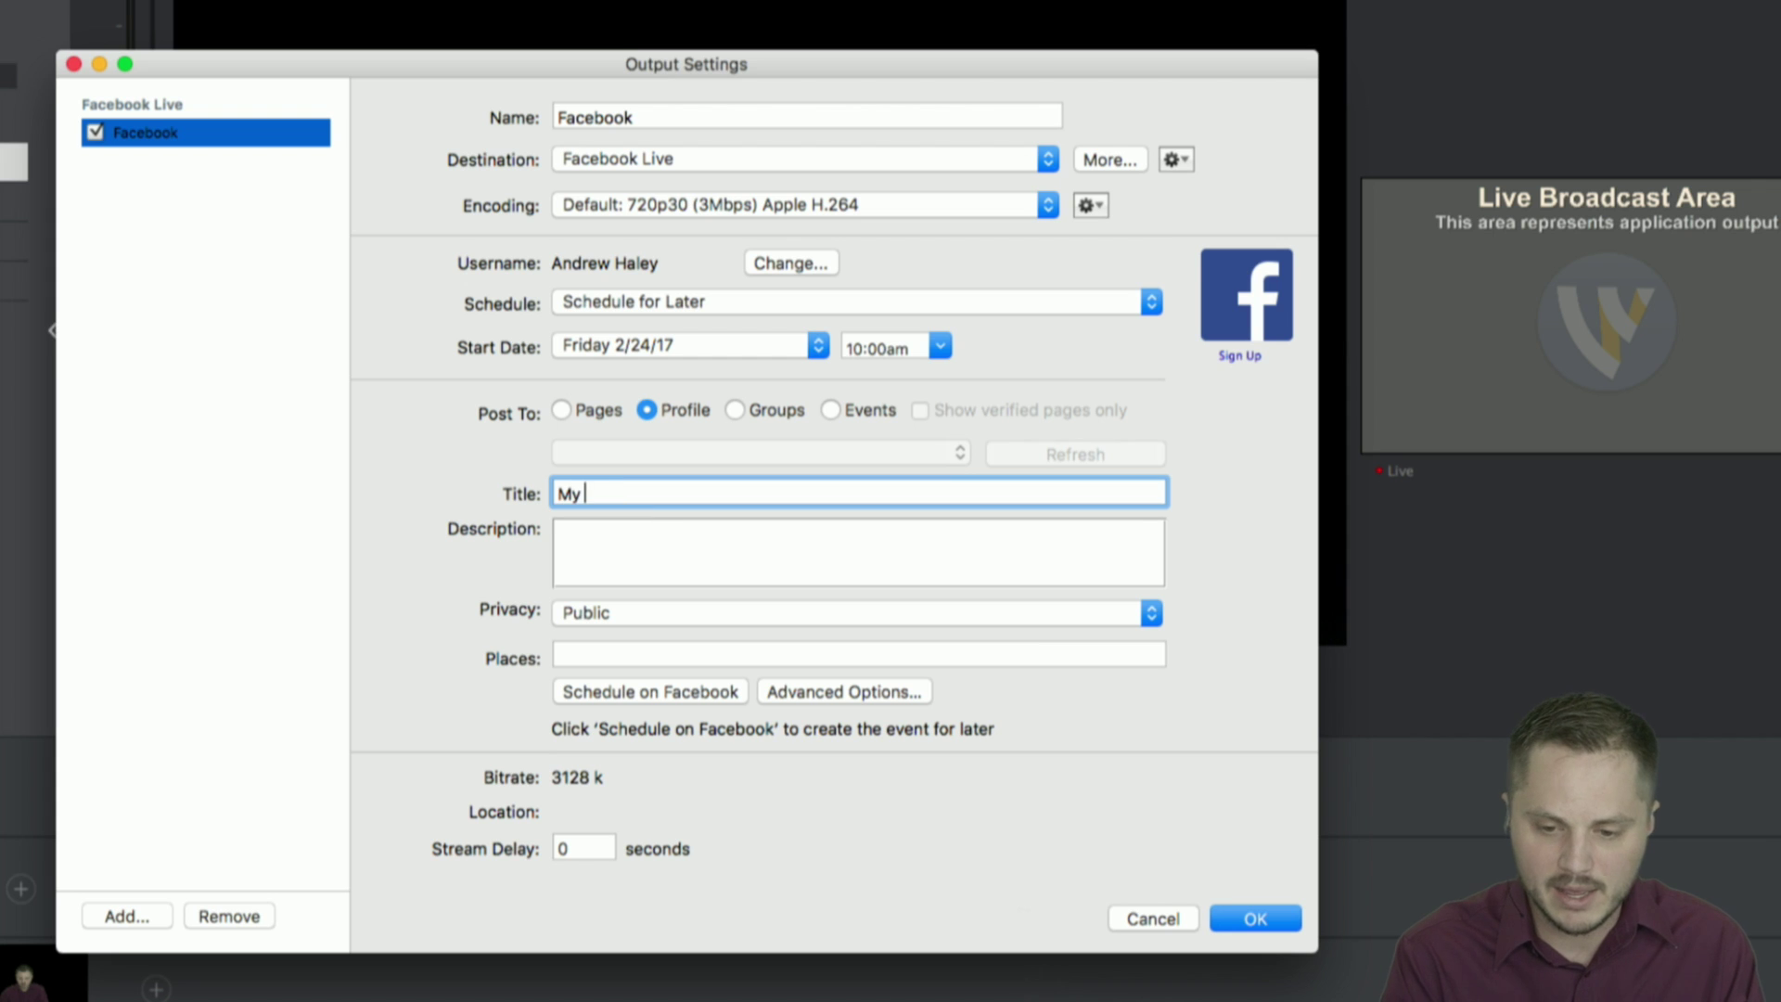
text(Next Live)
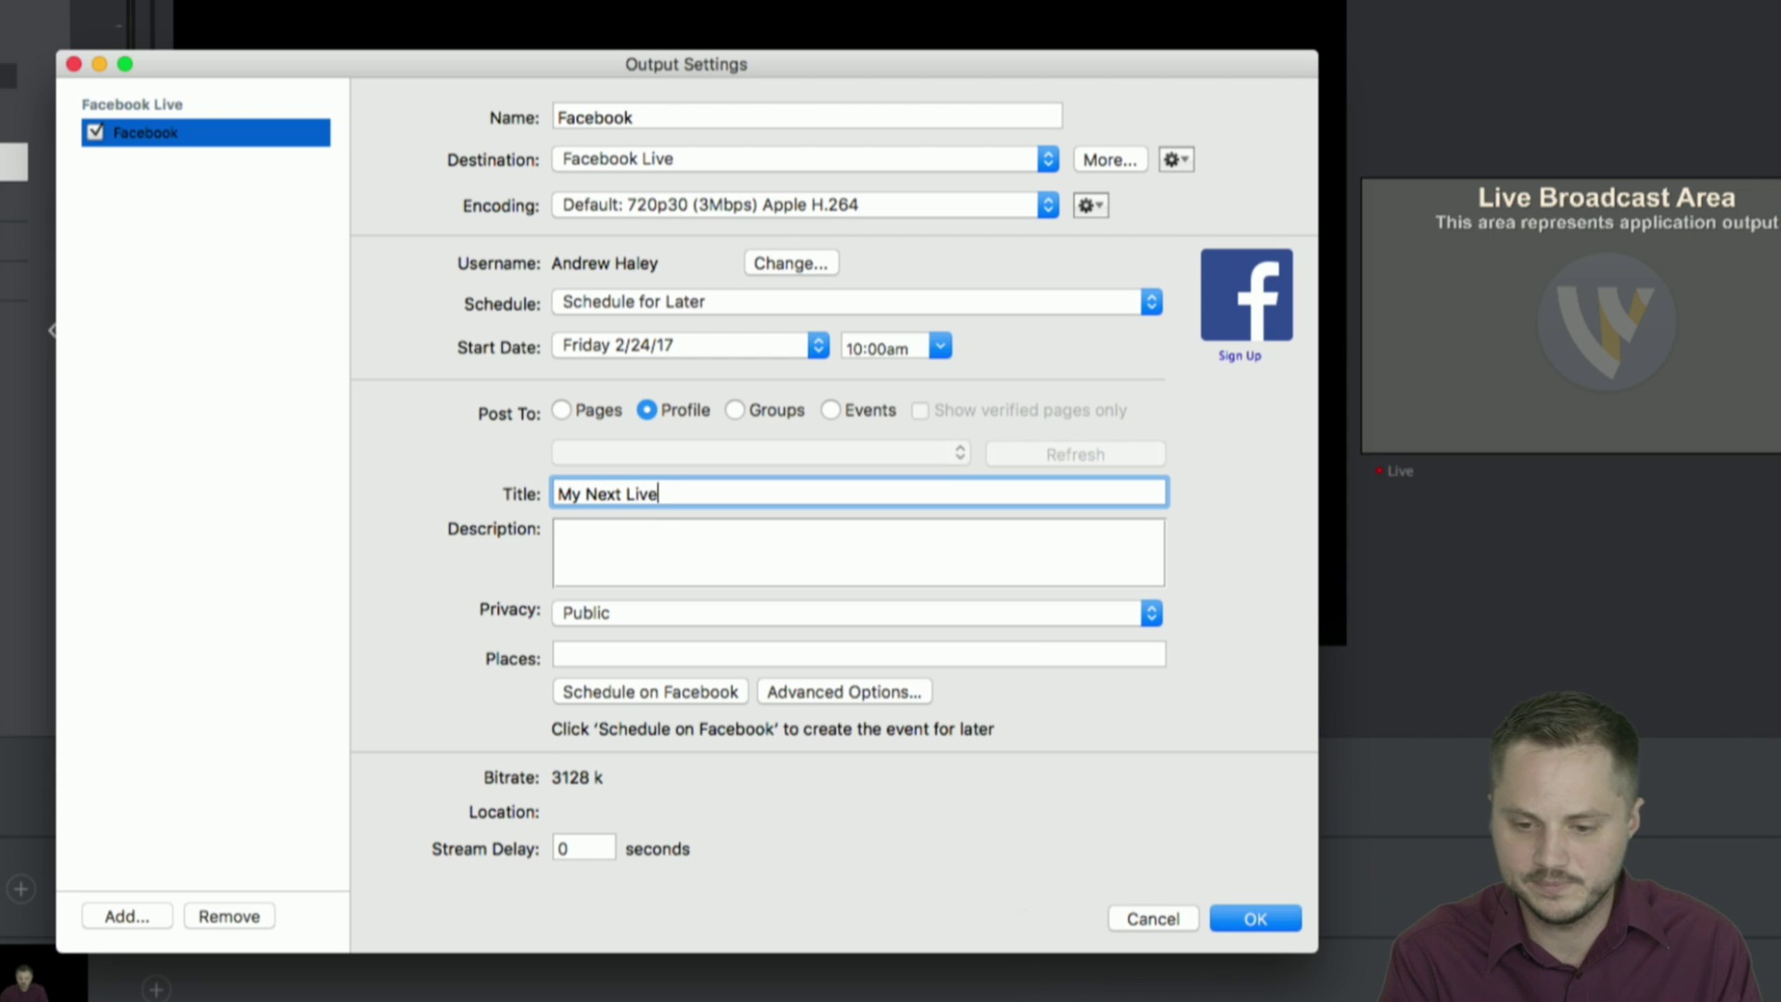
text( Stream)
key(Tab)
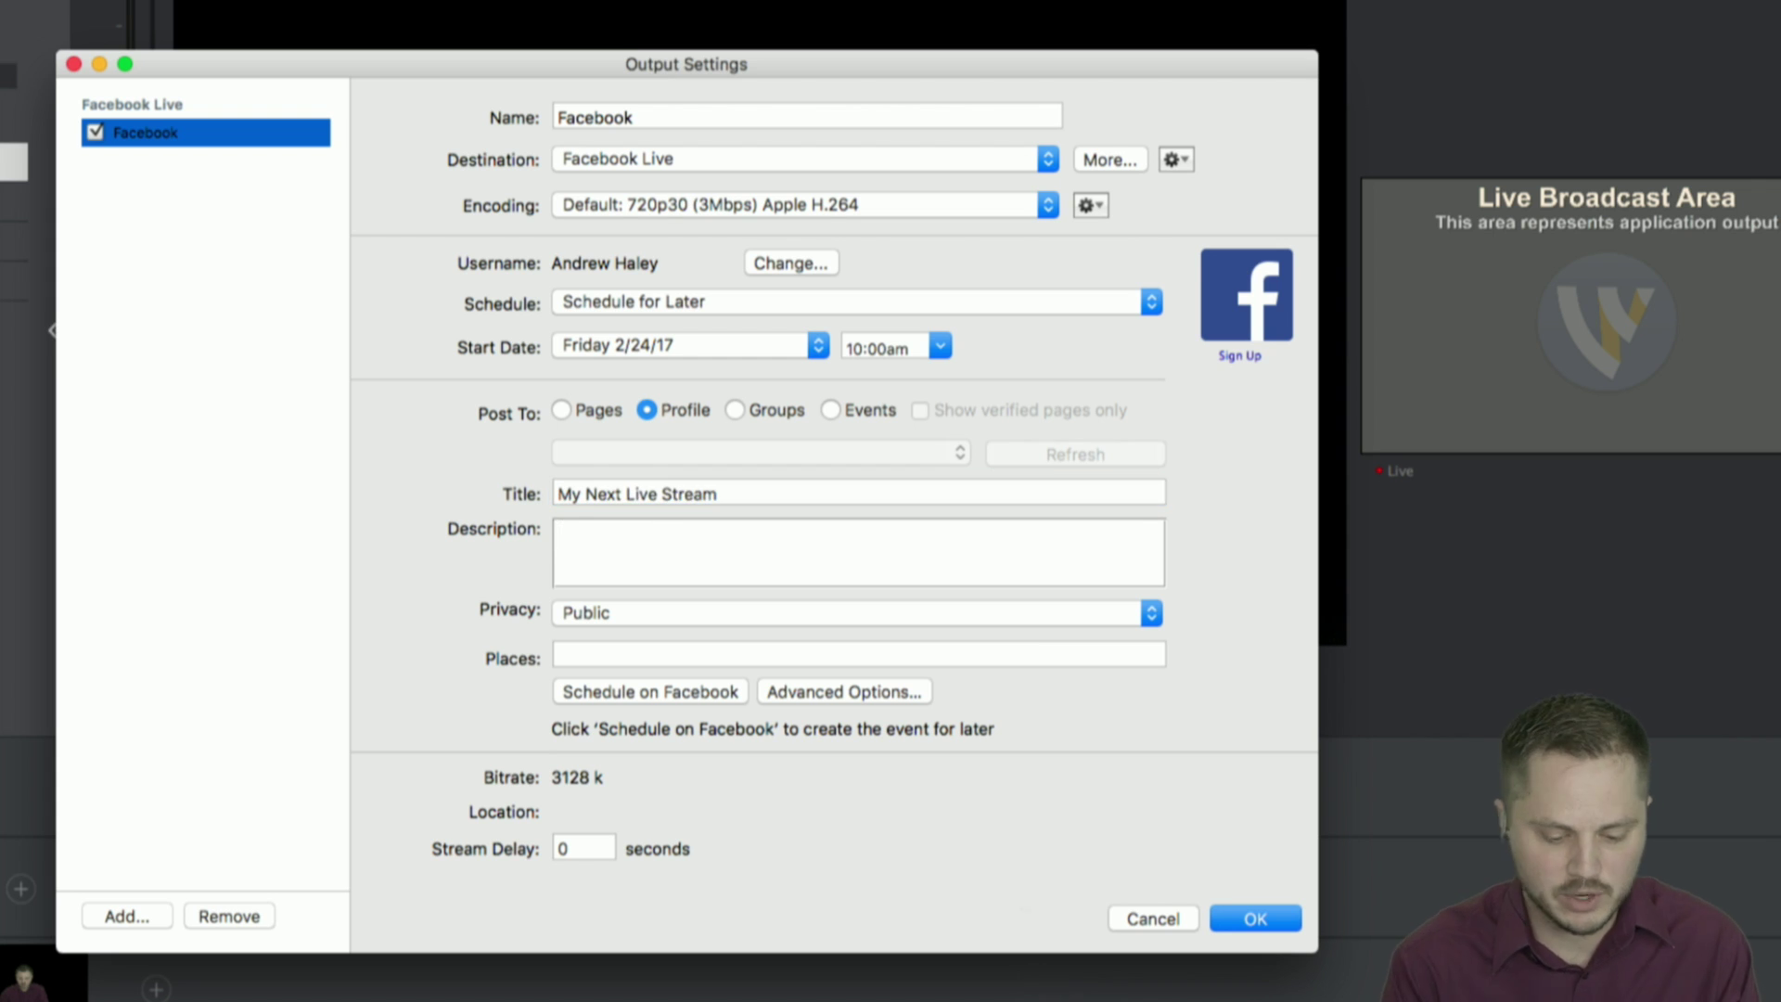
drag(732, 493, 501, 492)
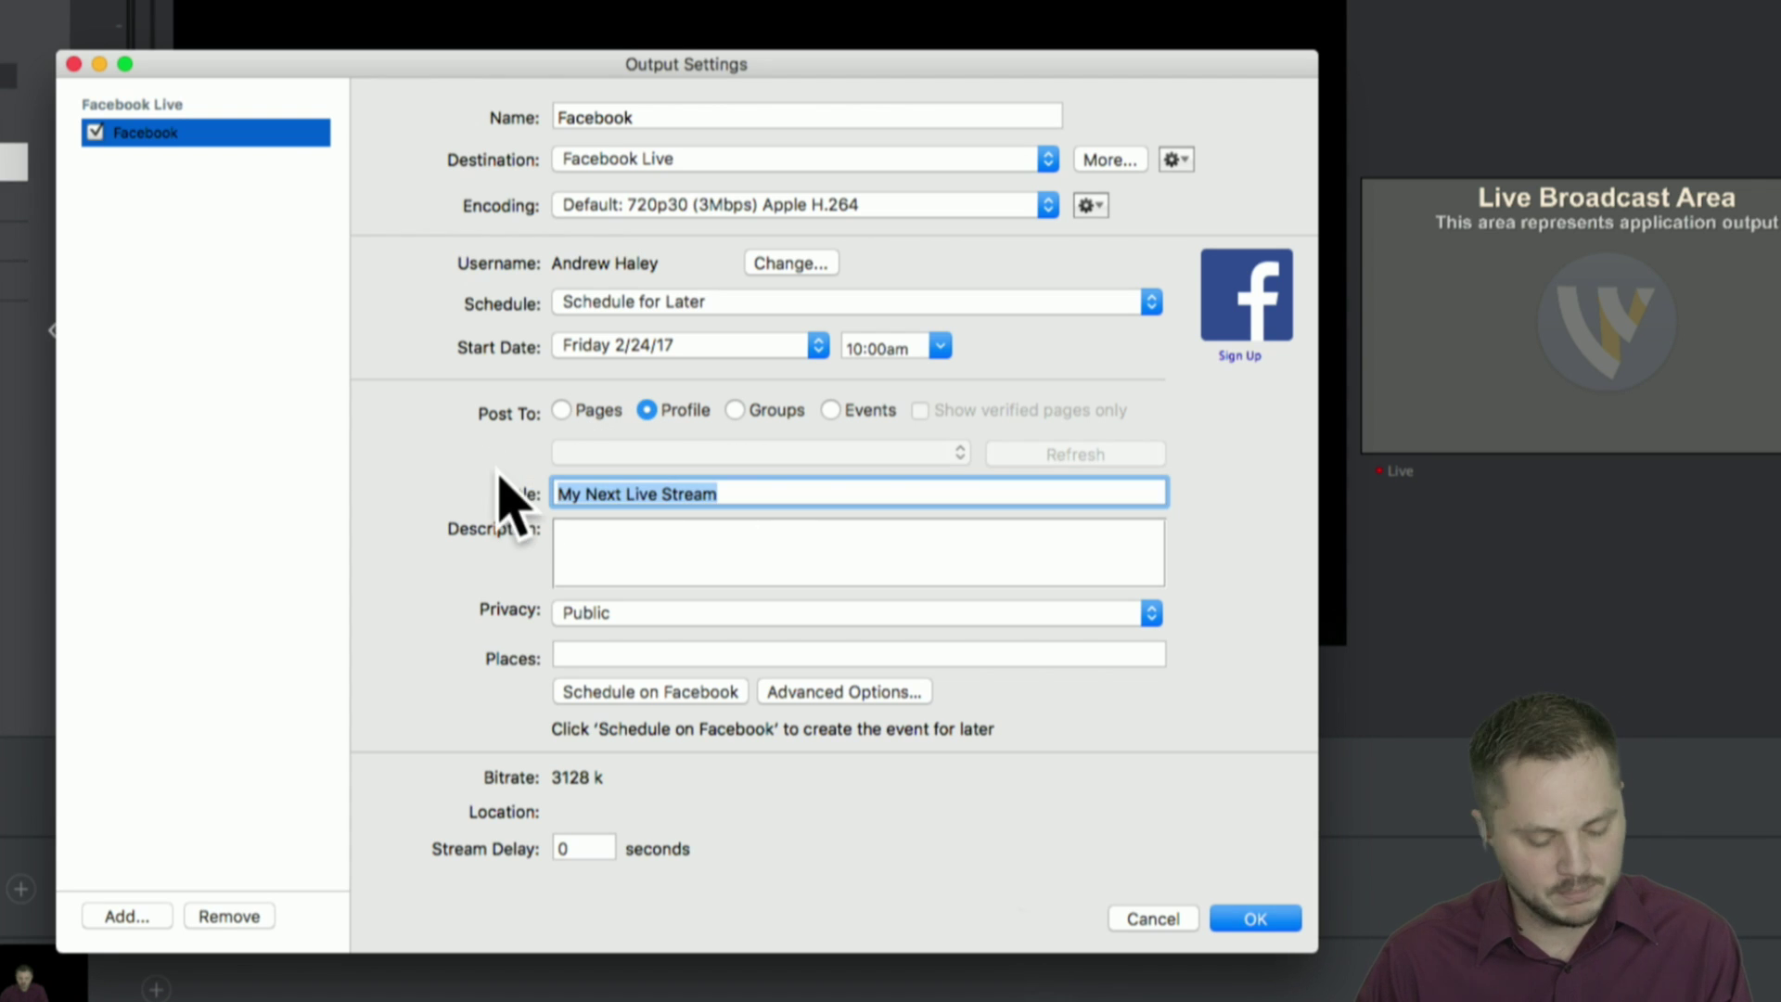
key(cmd+c)
click(594, 533)
key(cmd+v)
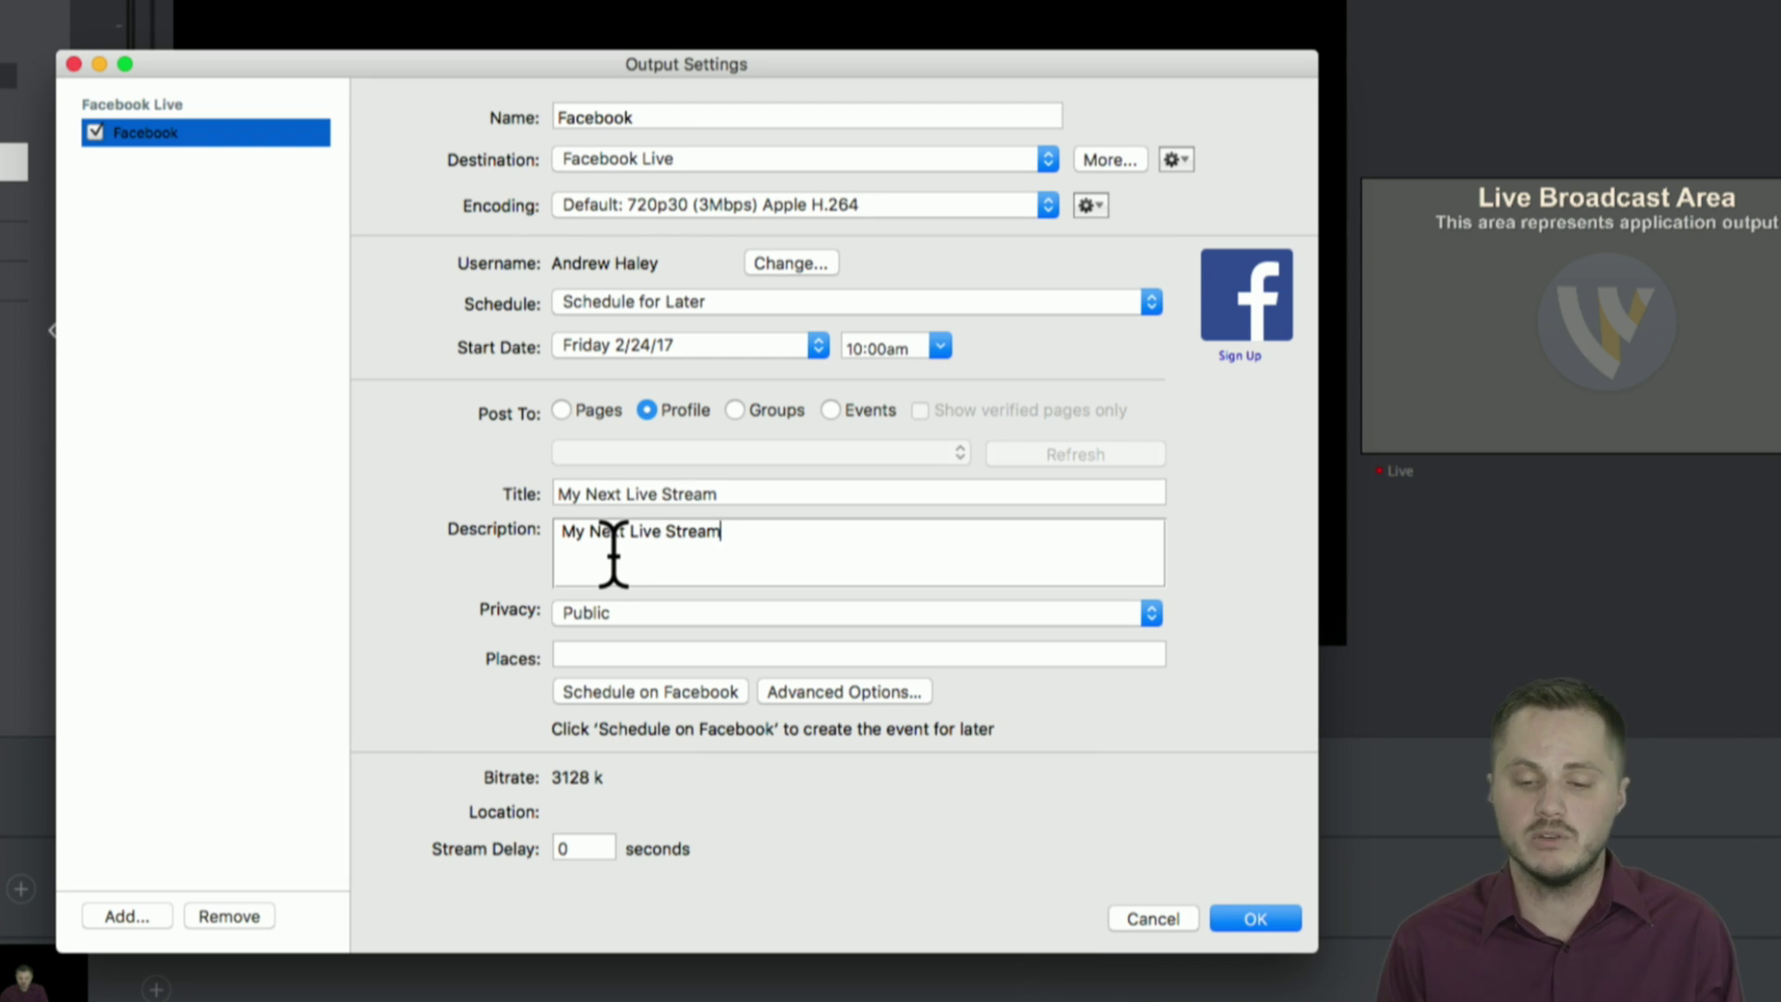
text(.)
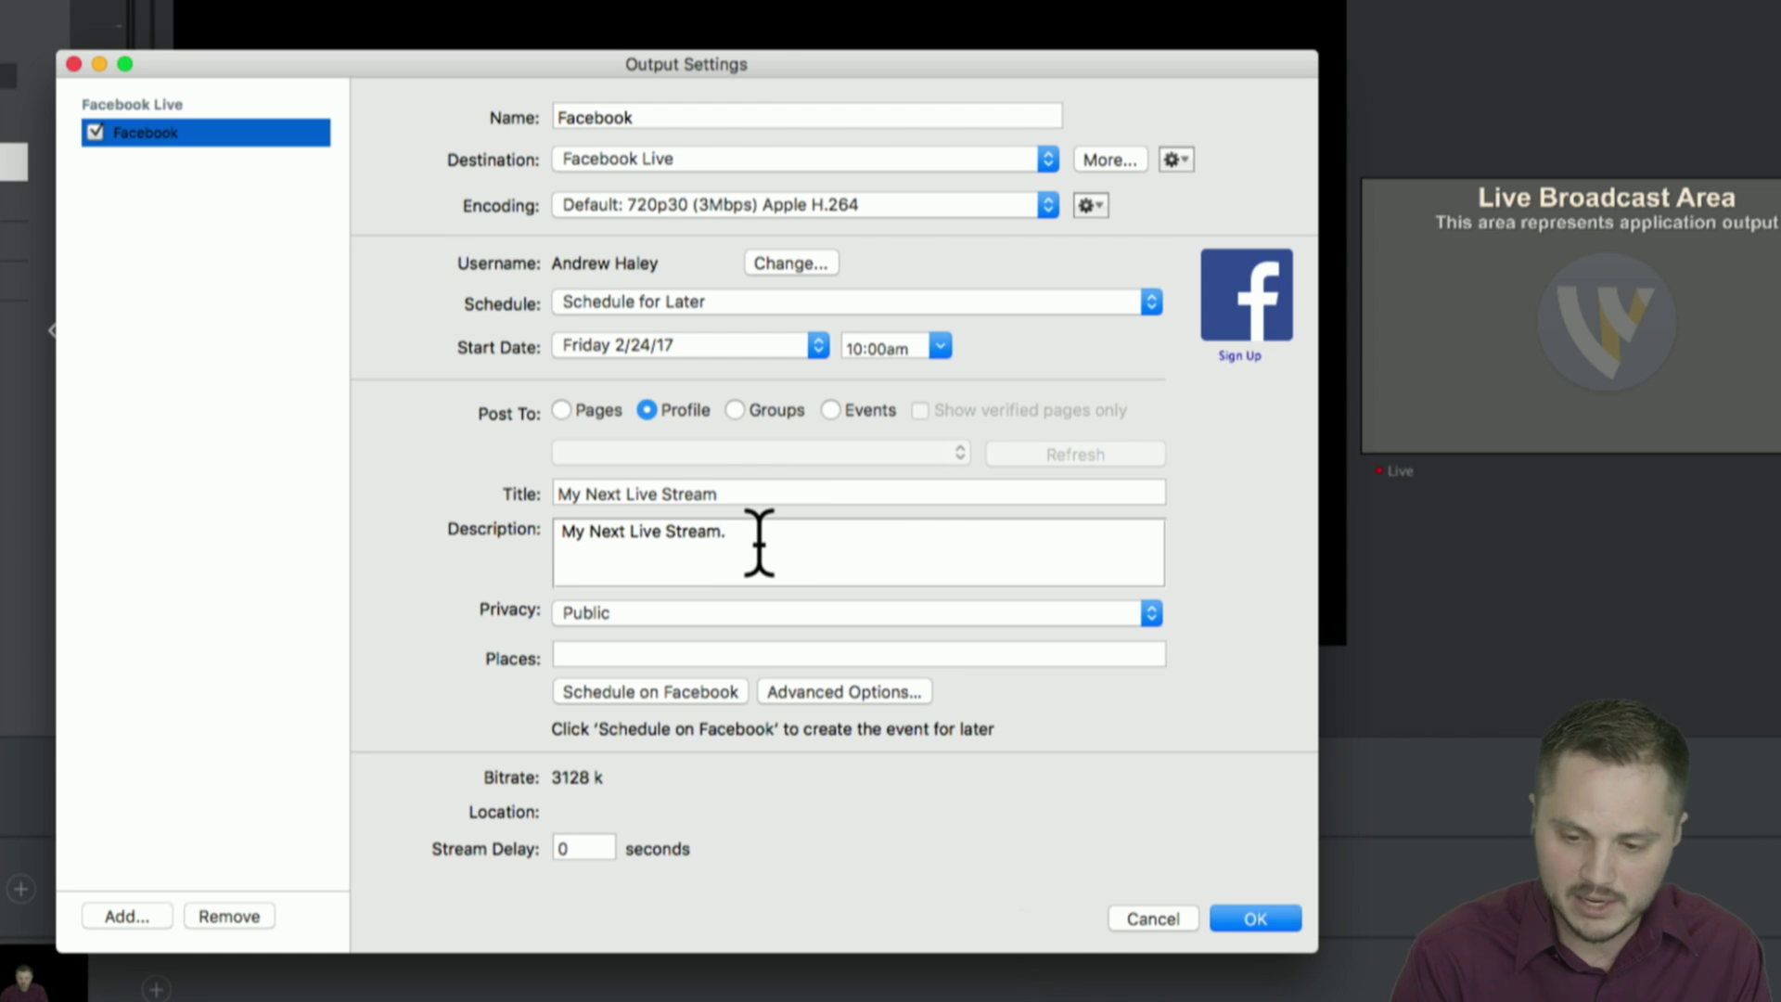
text(Join )
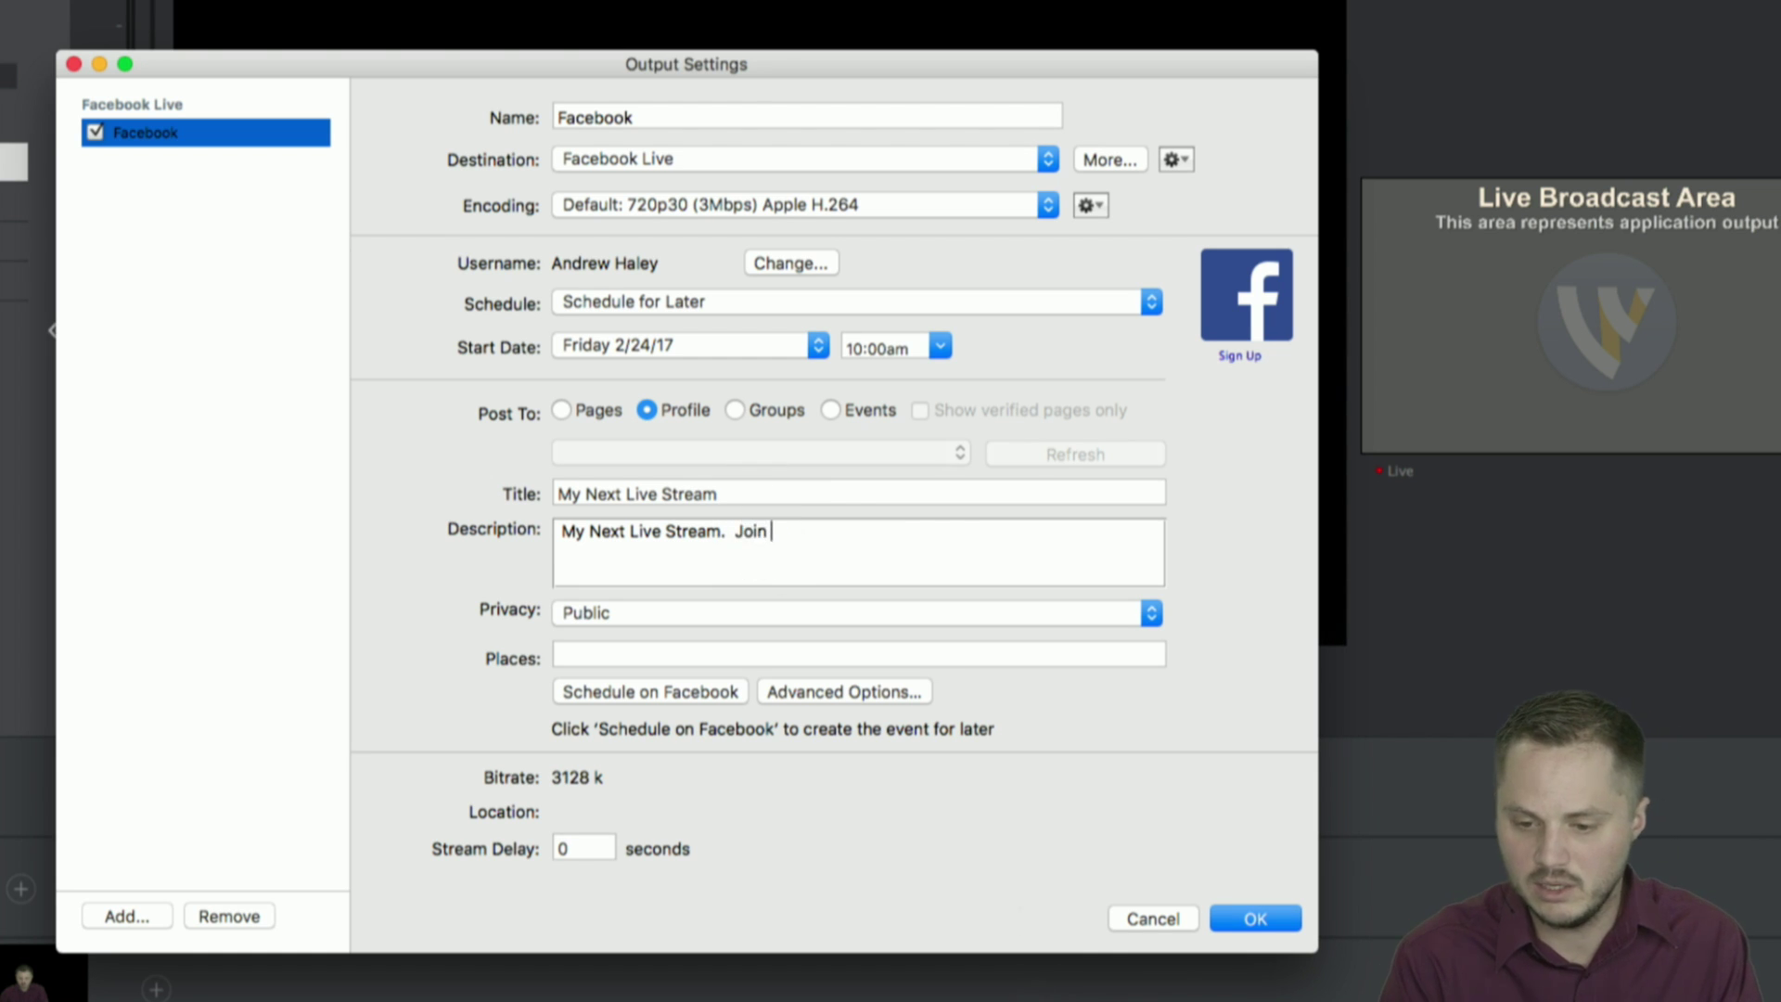
text(me it's going)
key(BackSpace)
key(BackSpace)
key(BackSpace)
key(BackSpace)
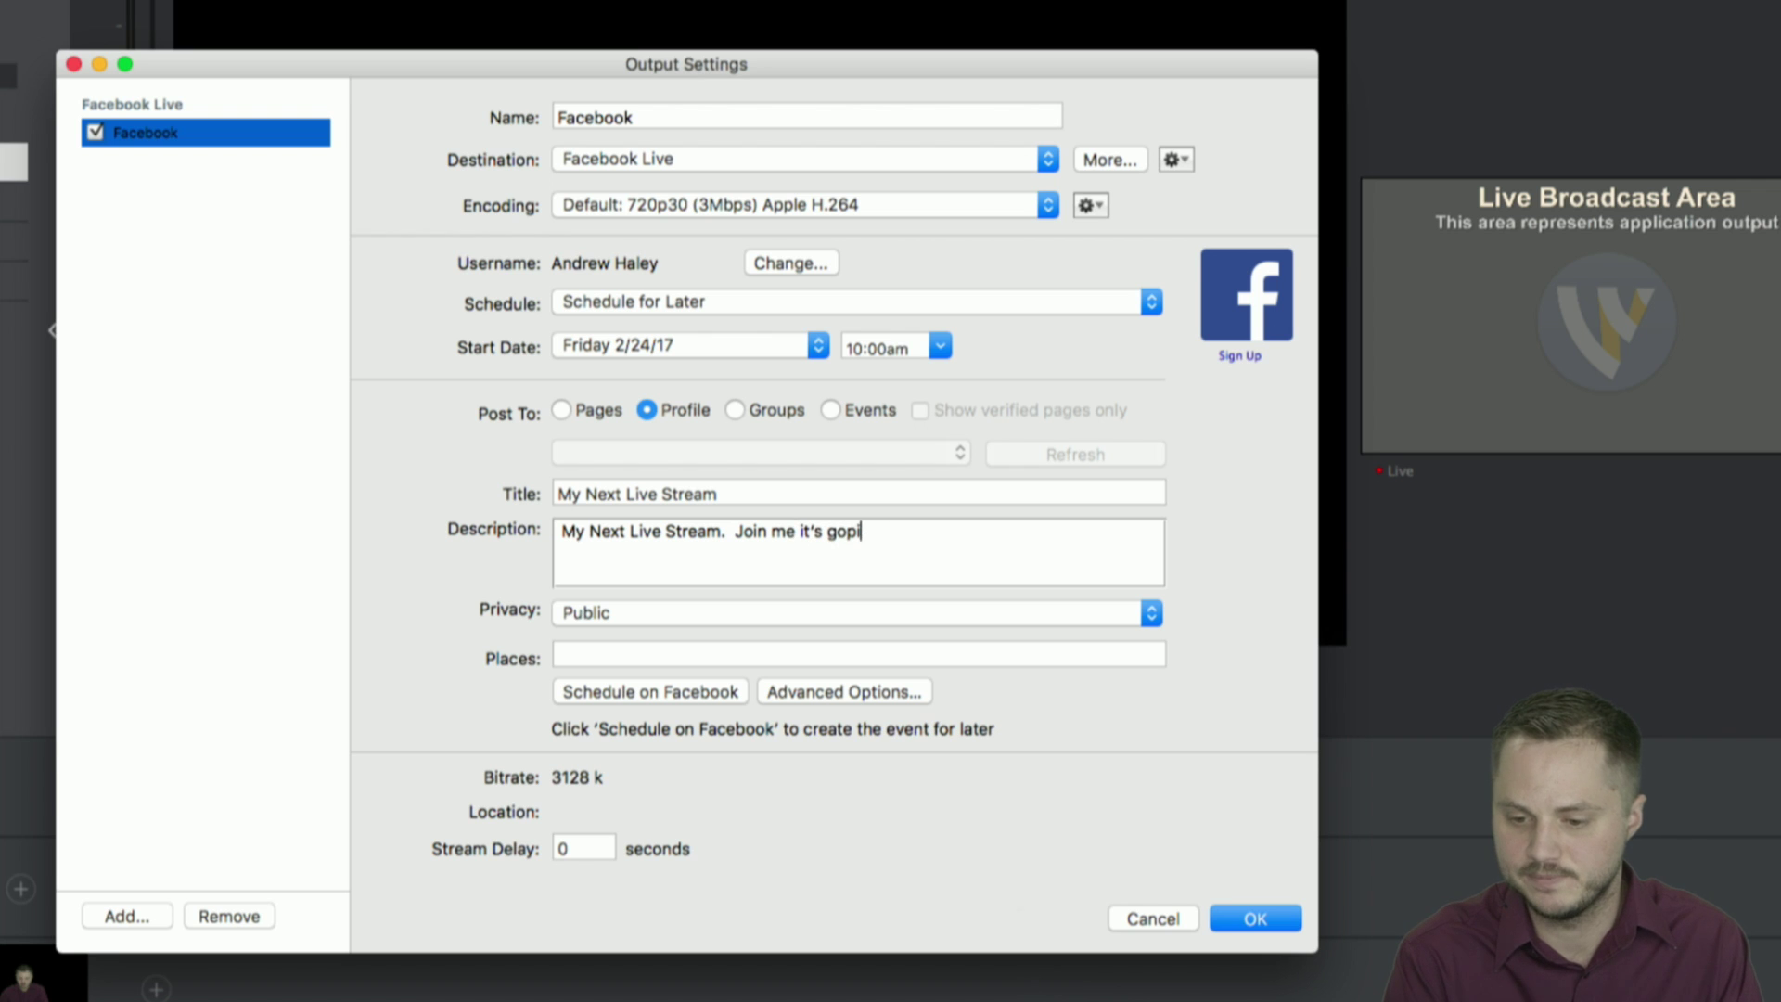
text(oing to be fun.)
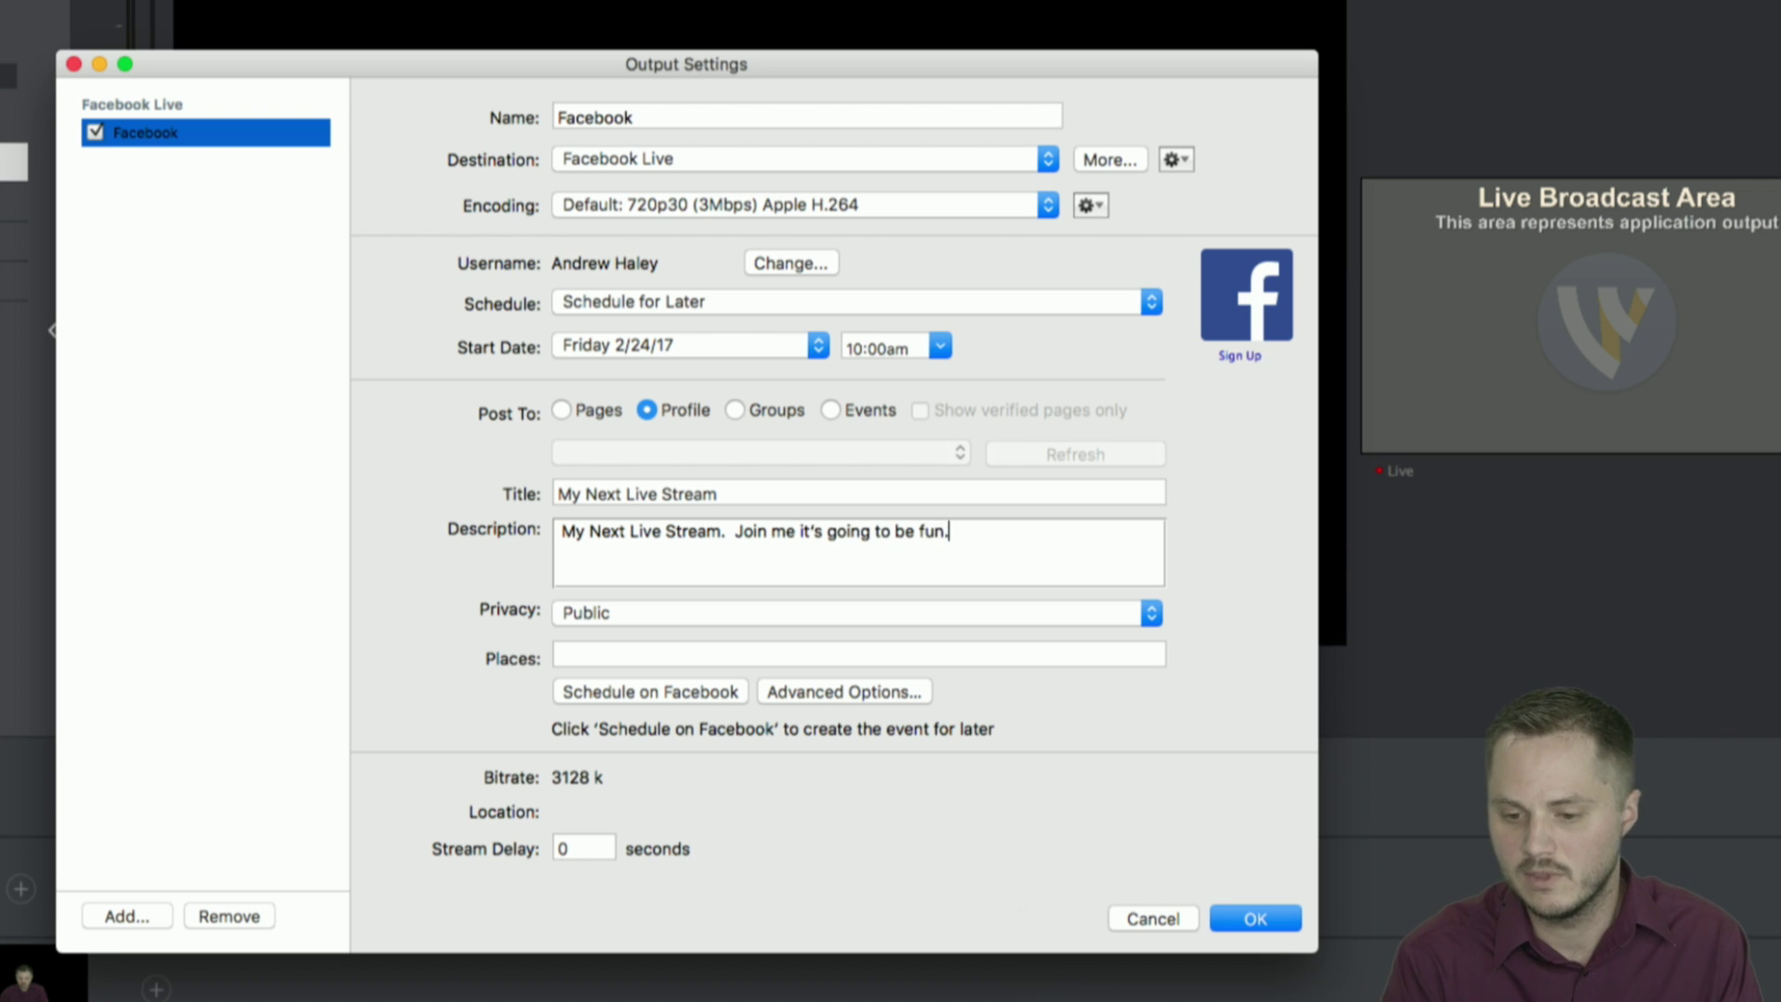
click(661, 616)
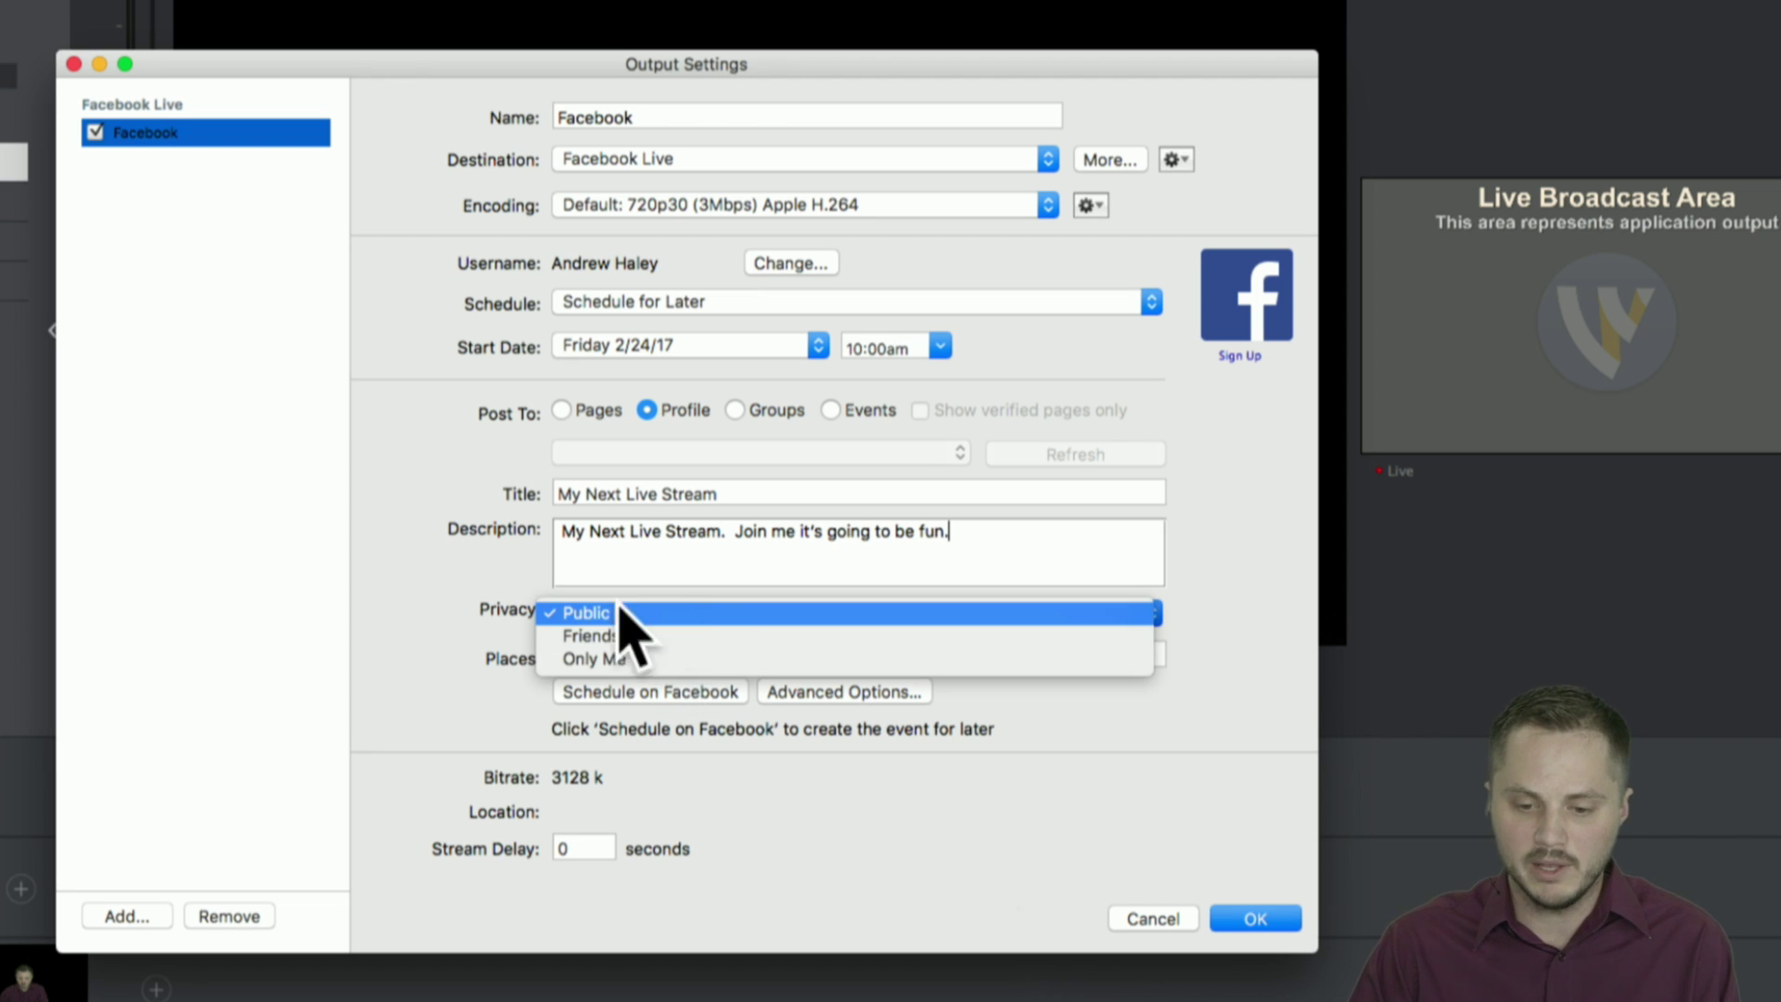
Step: Keep Privacy as Public and set Places to Nevada City, California - City
click(449, 537)
click(680, 655)
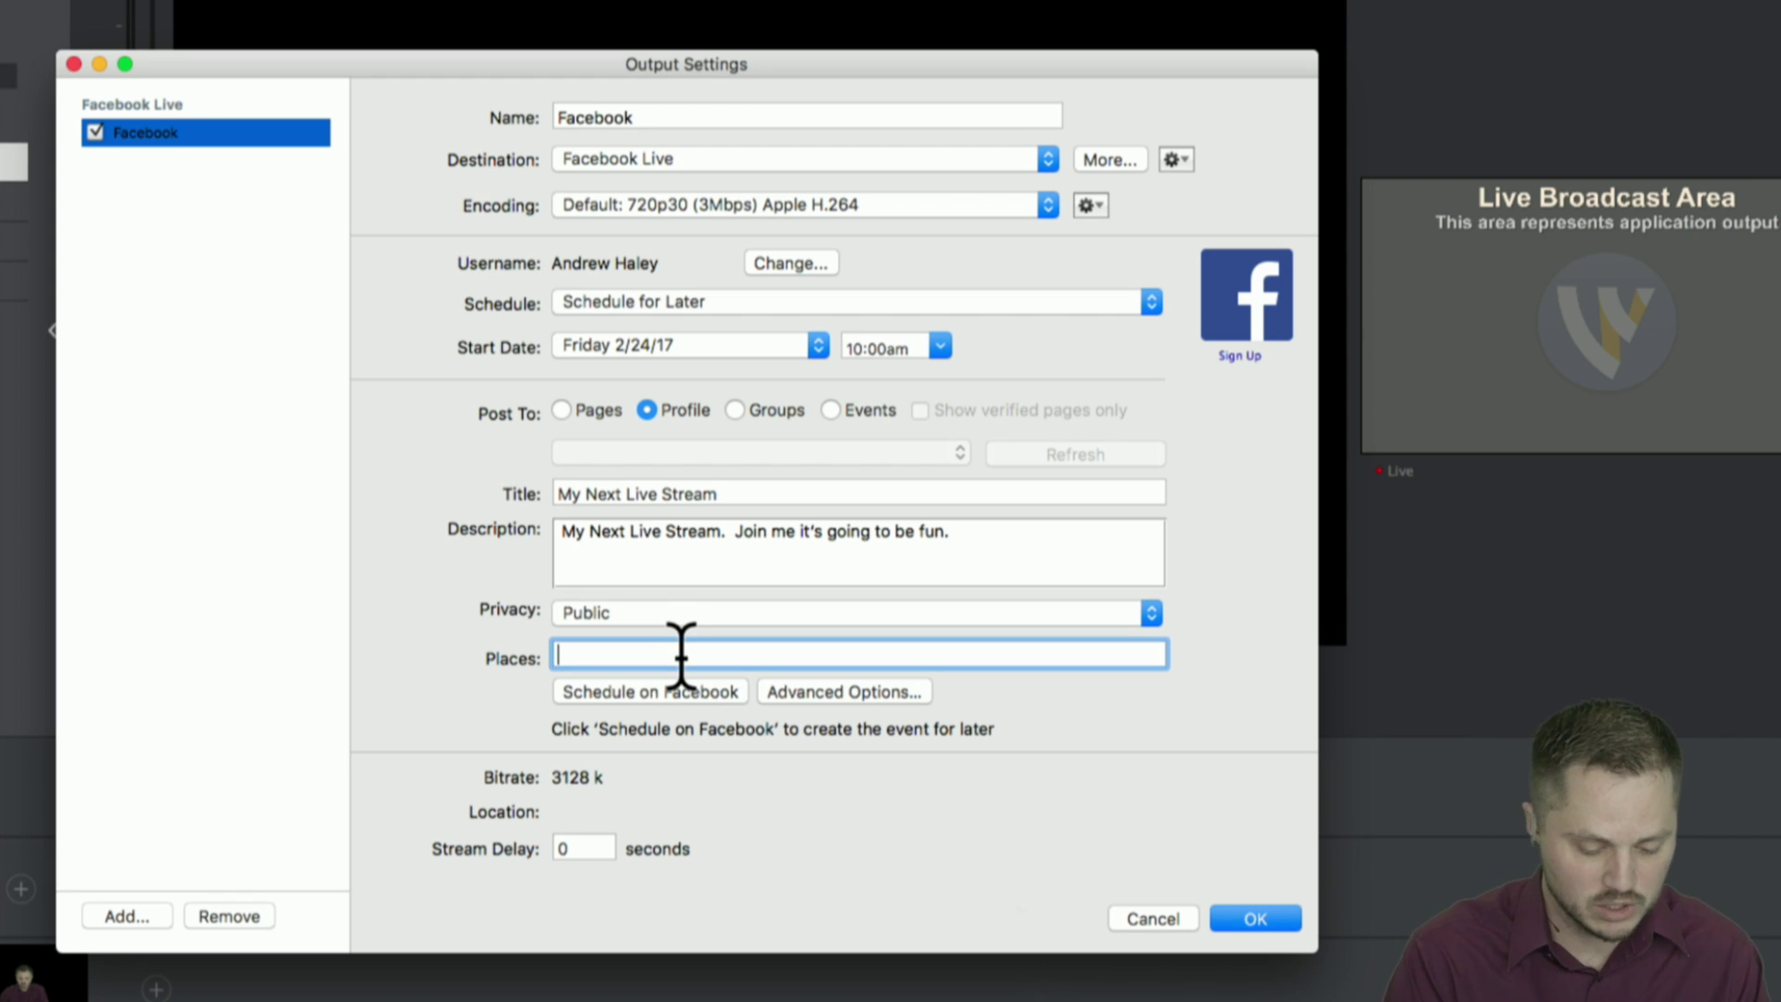
text(Nevad)
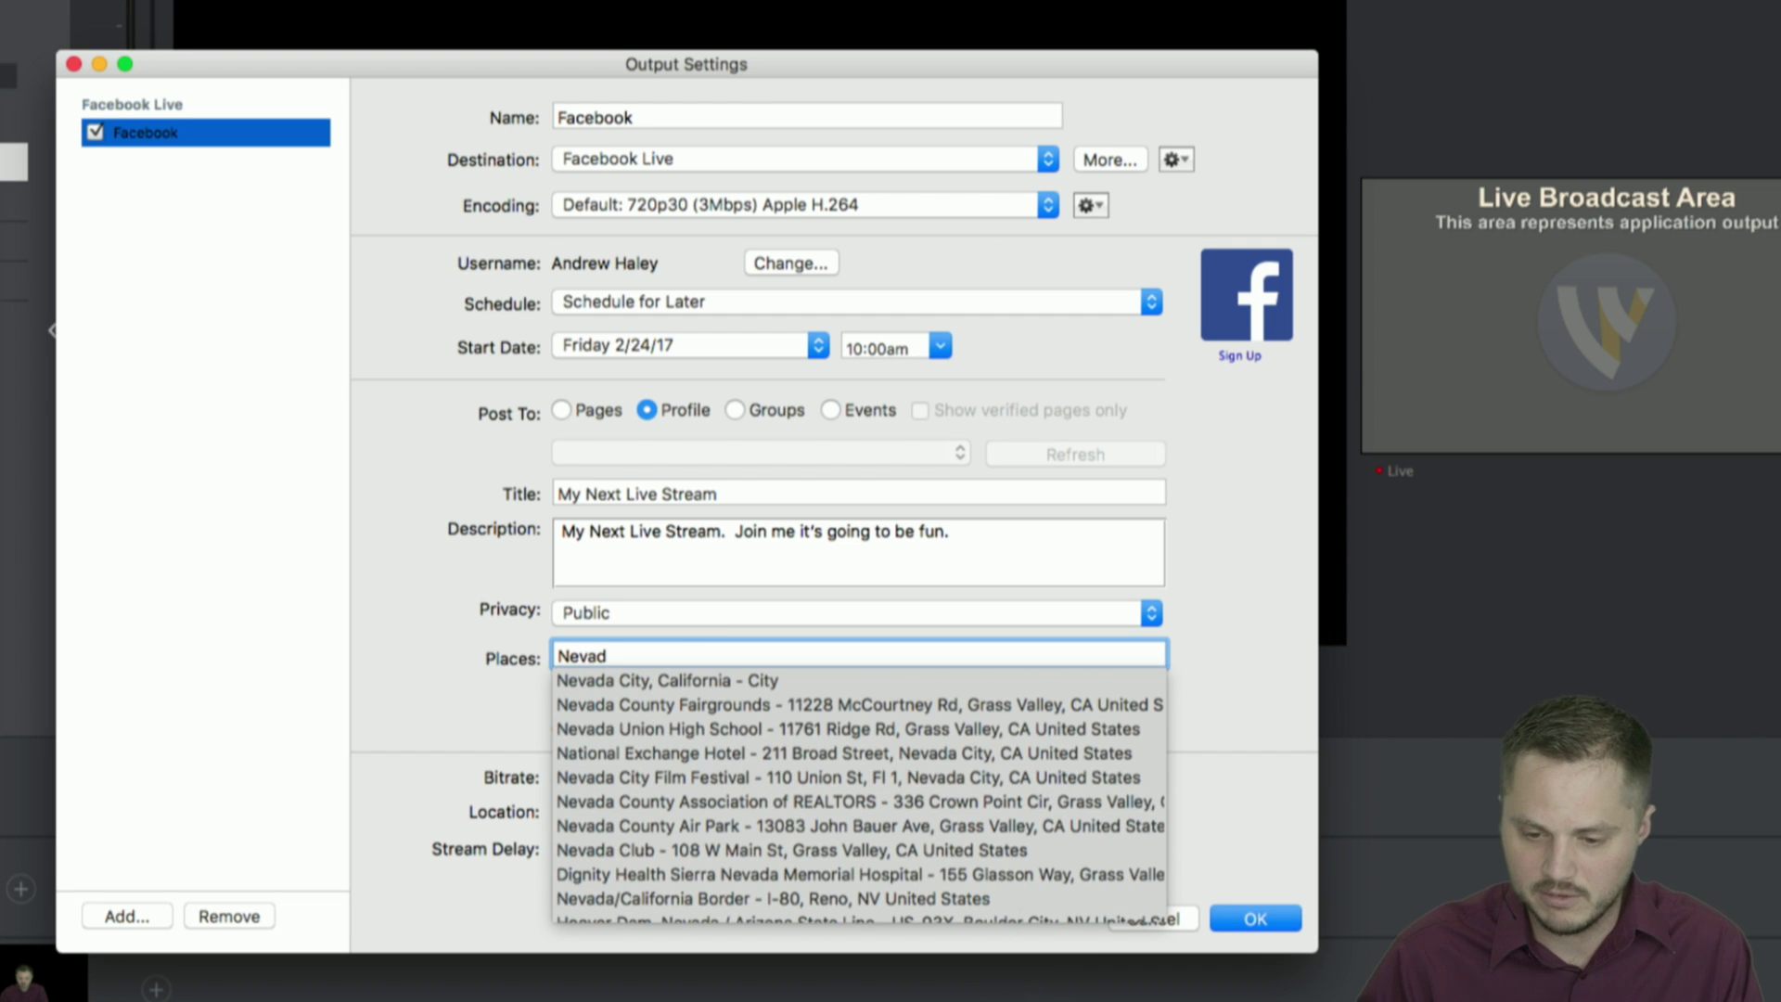
click(715, 680)
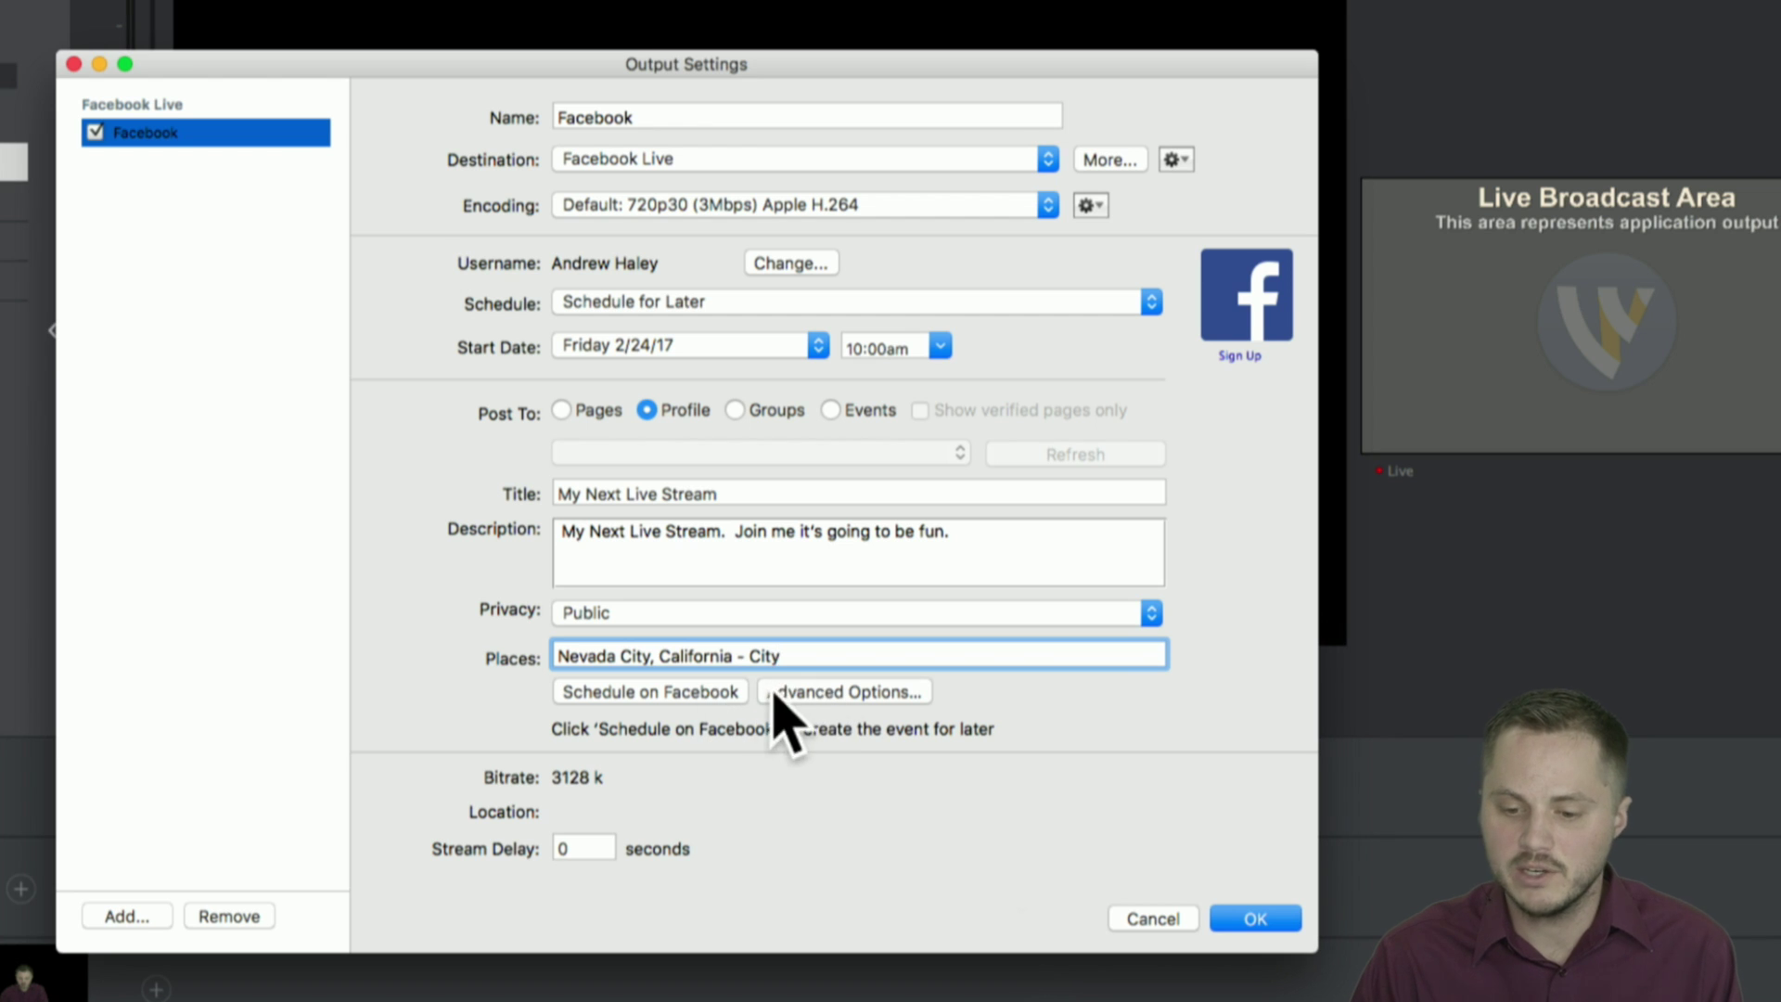
click(840, 700)
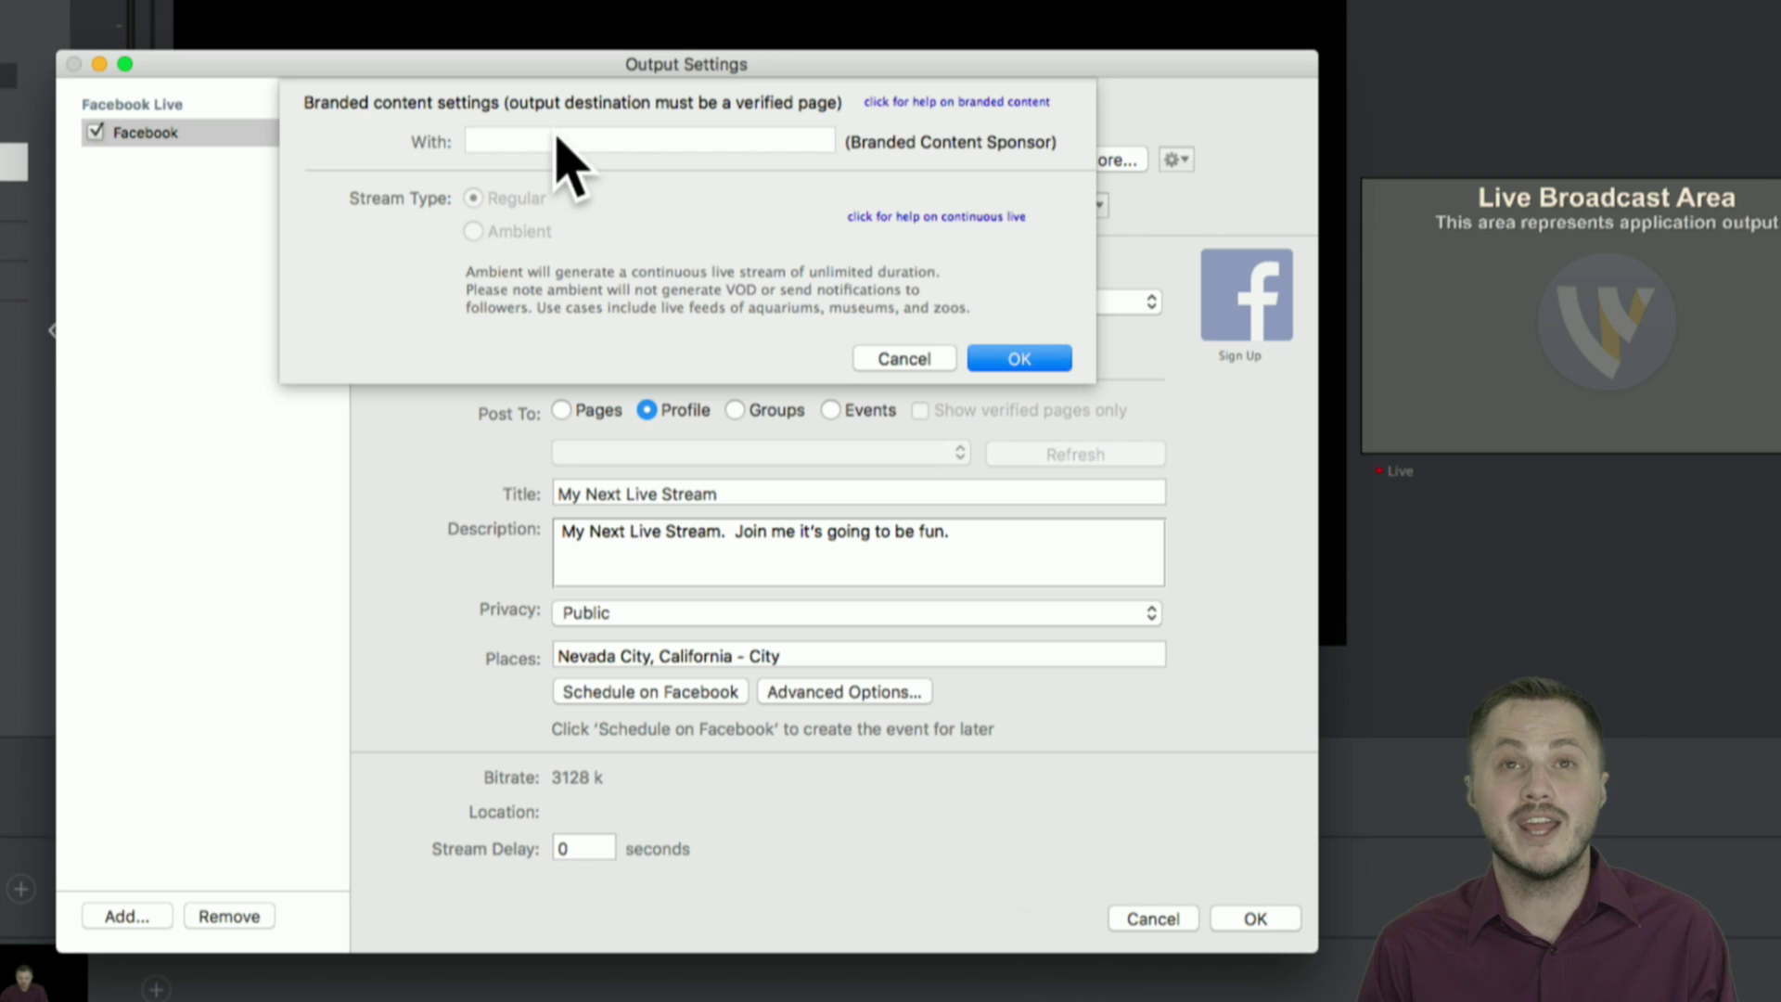
mouse_move(559, 142)
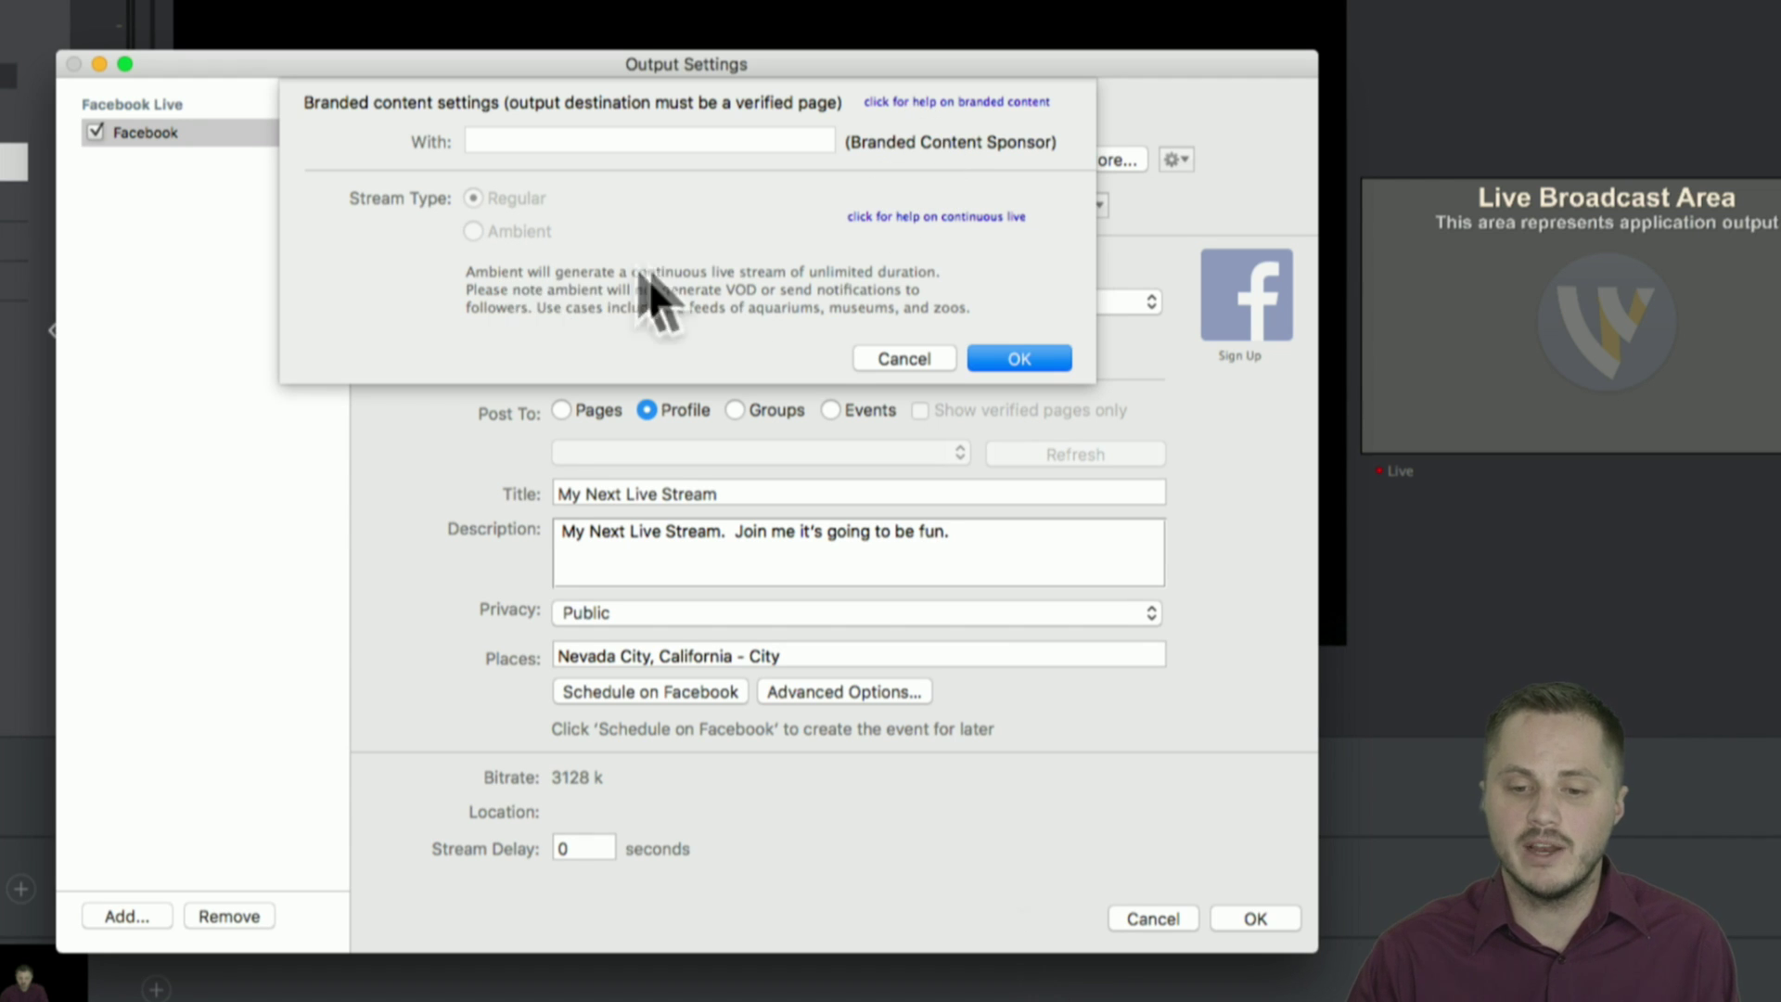
click(921, 361)
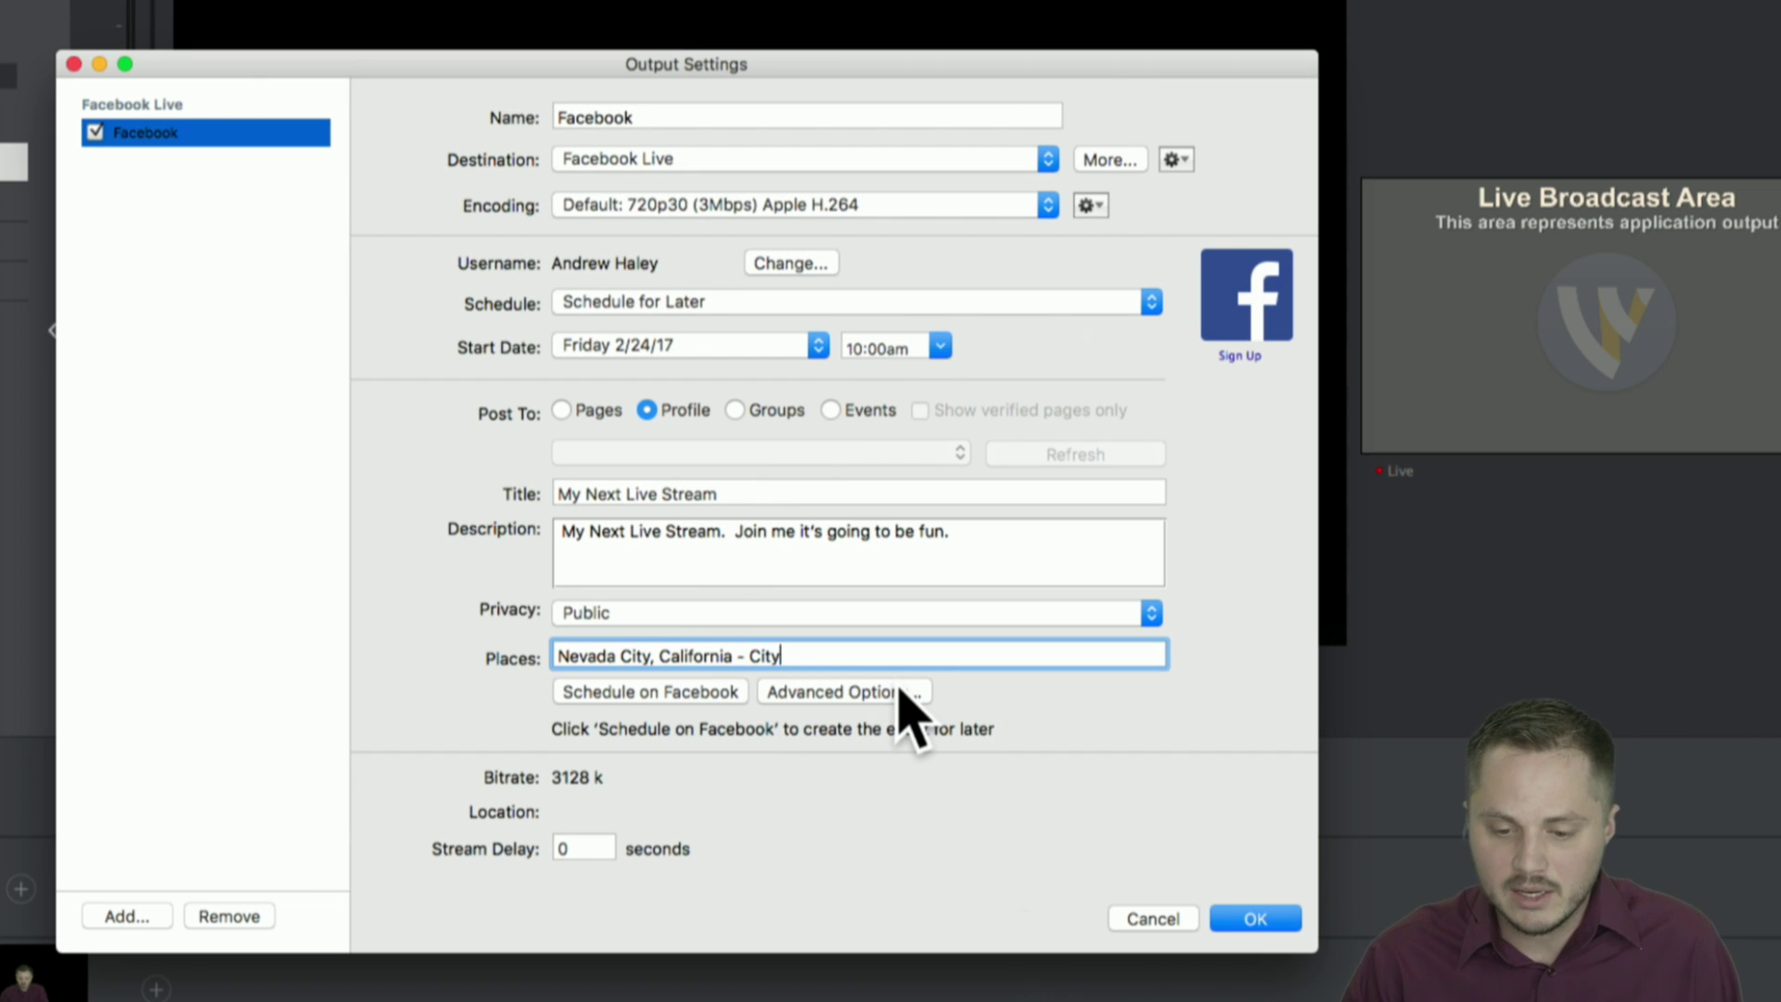
Step: Create the scheduled Facebook event, save the output settings, and return to the Facebook Safari window
click(673, 705)
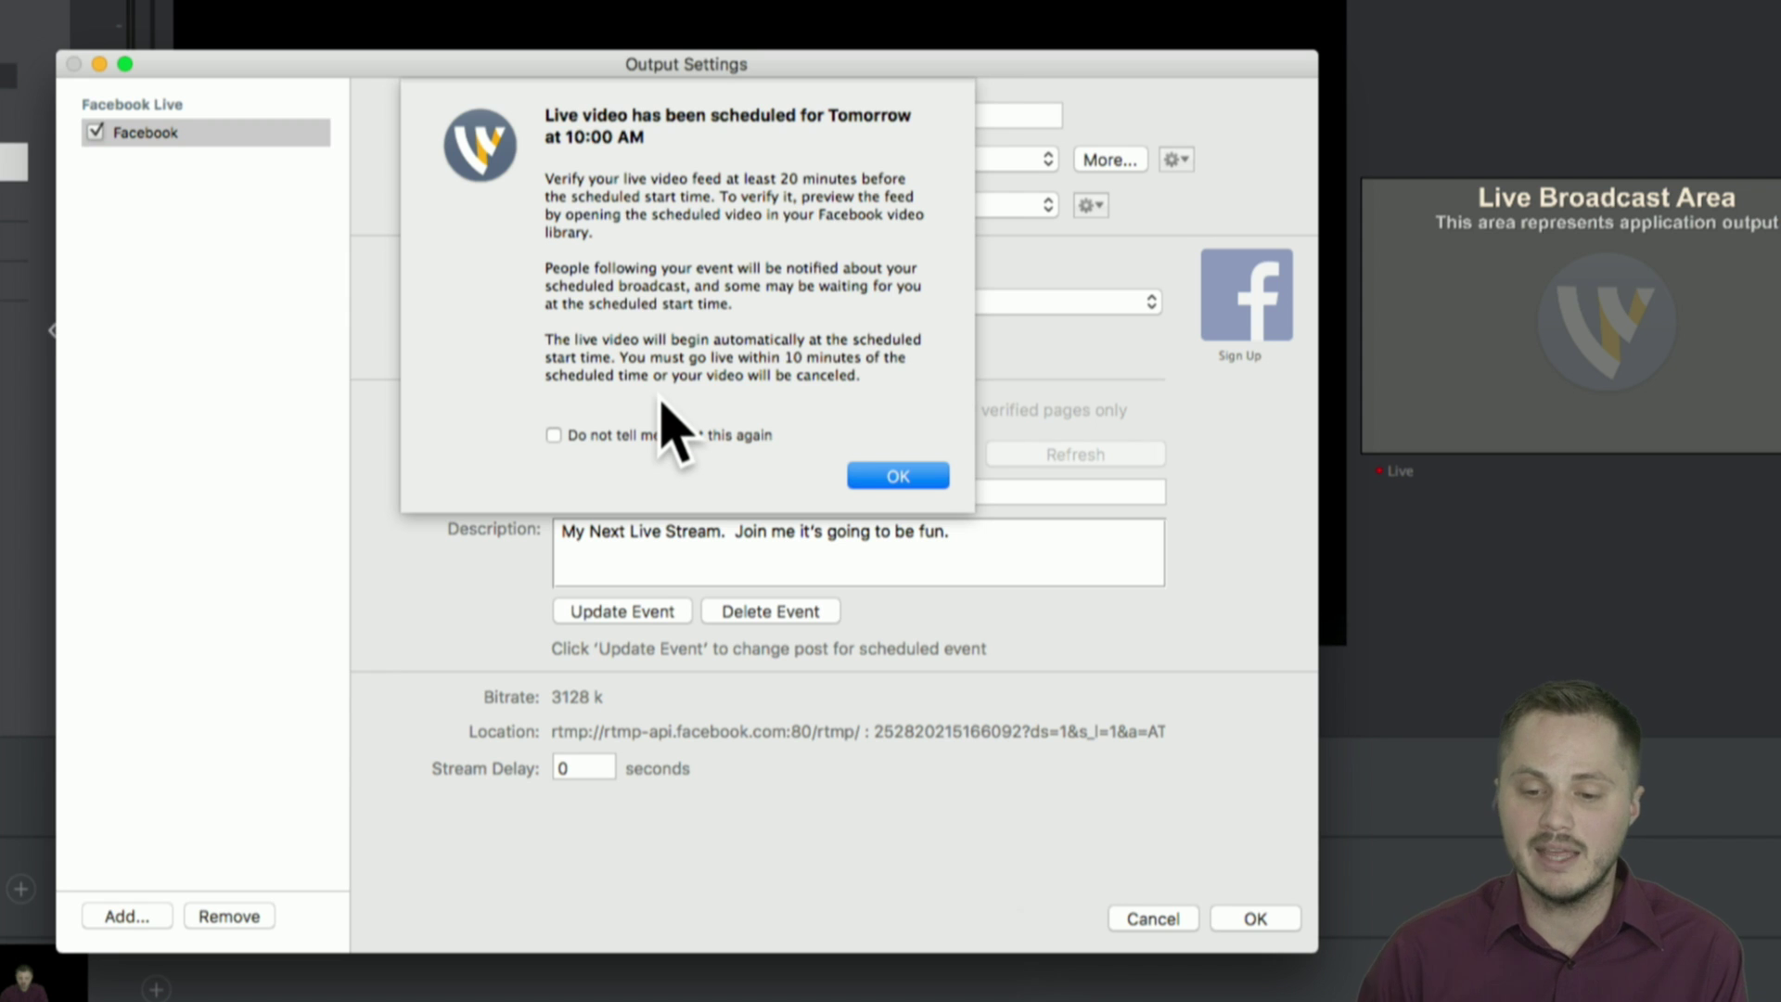
click(936, 475)
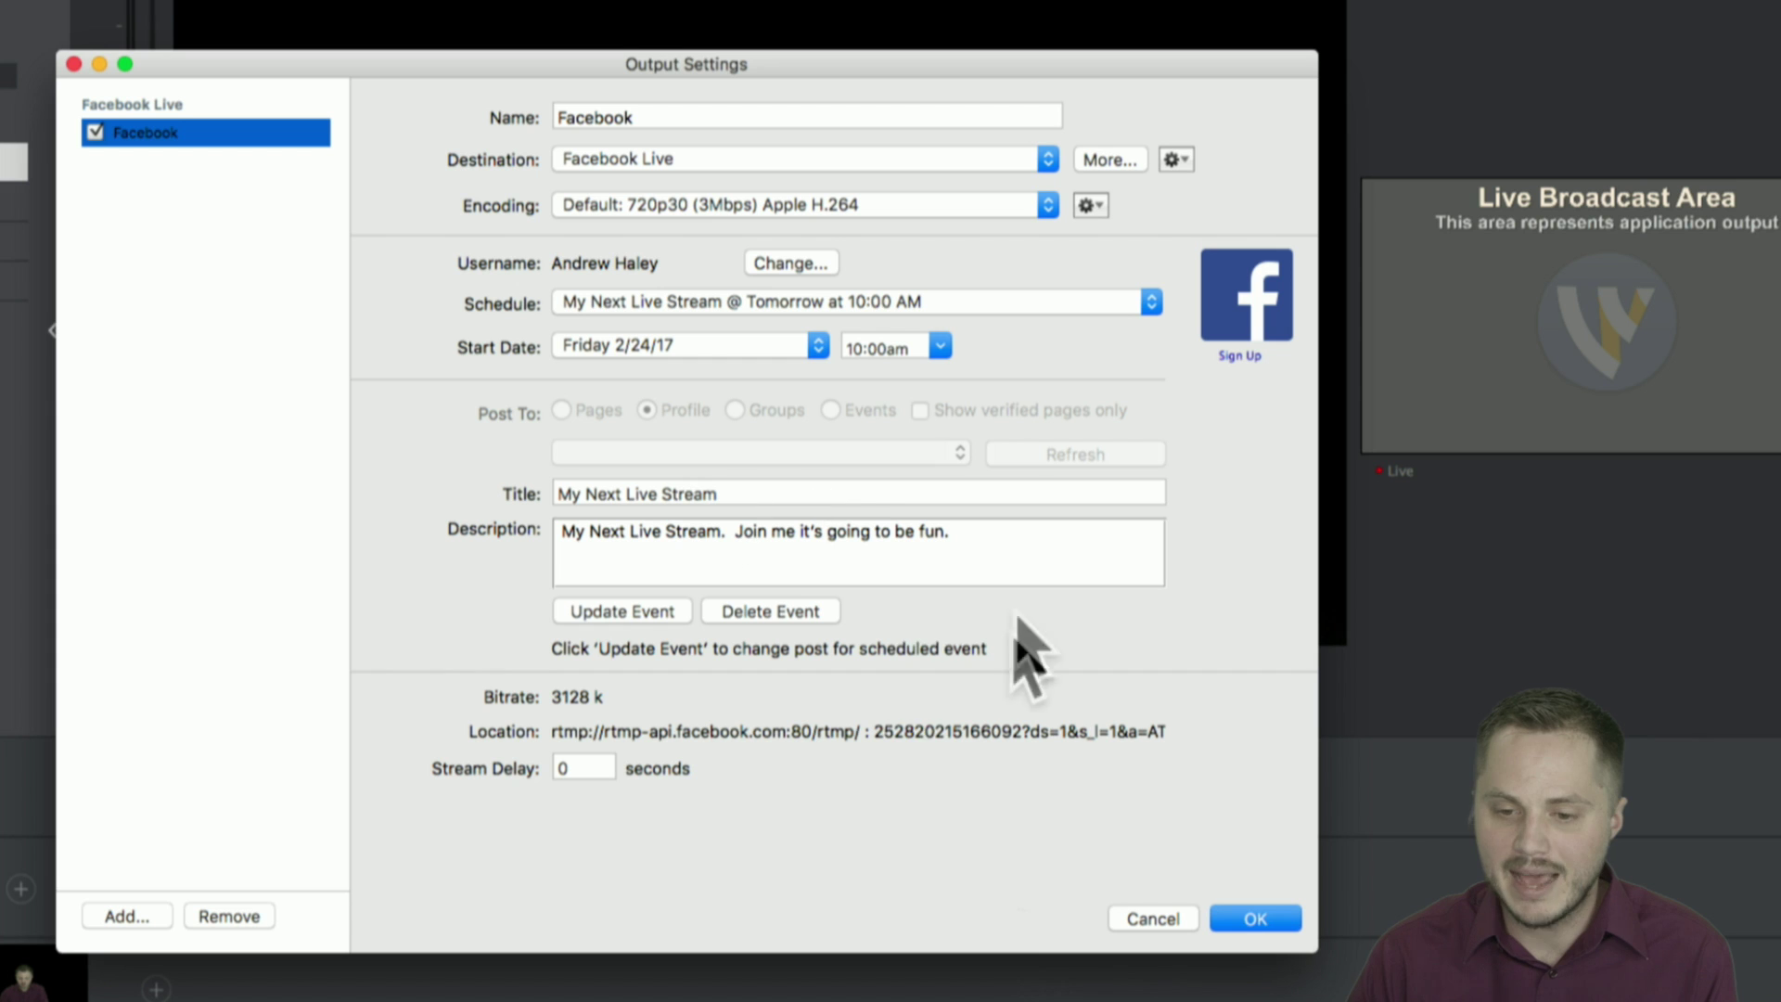
click(1278, 913)
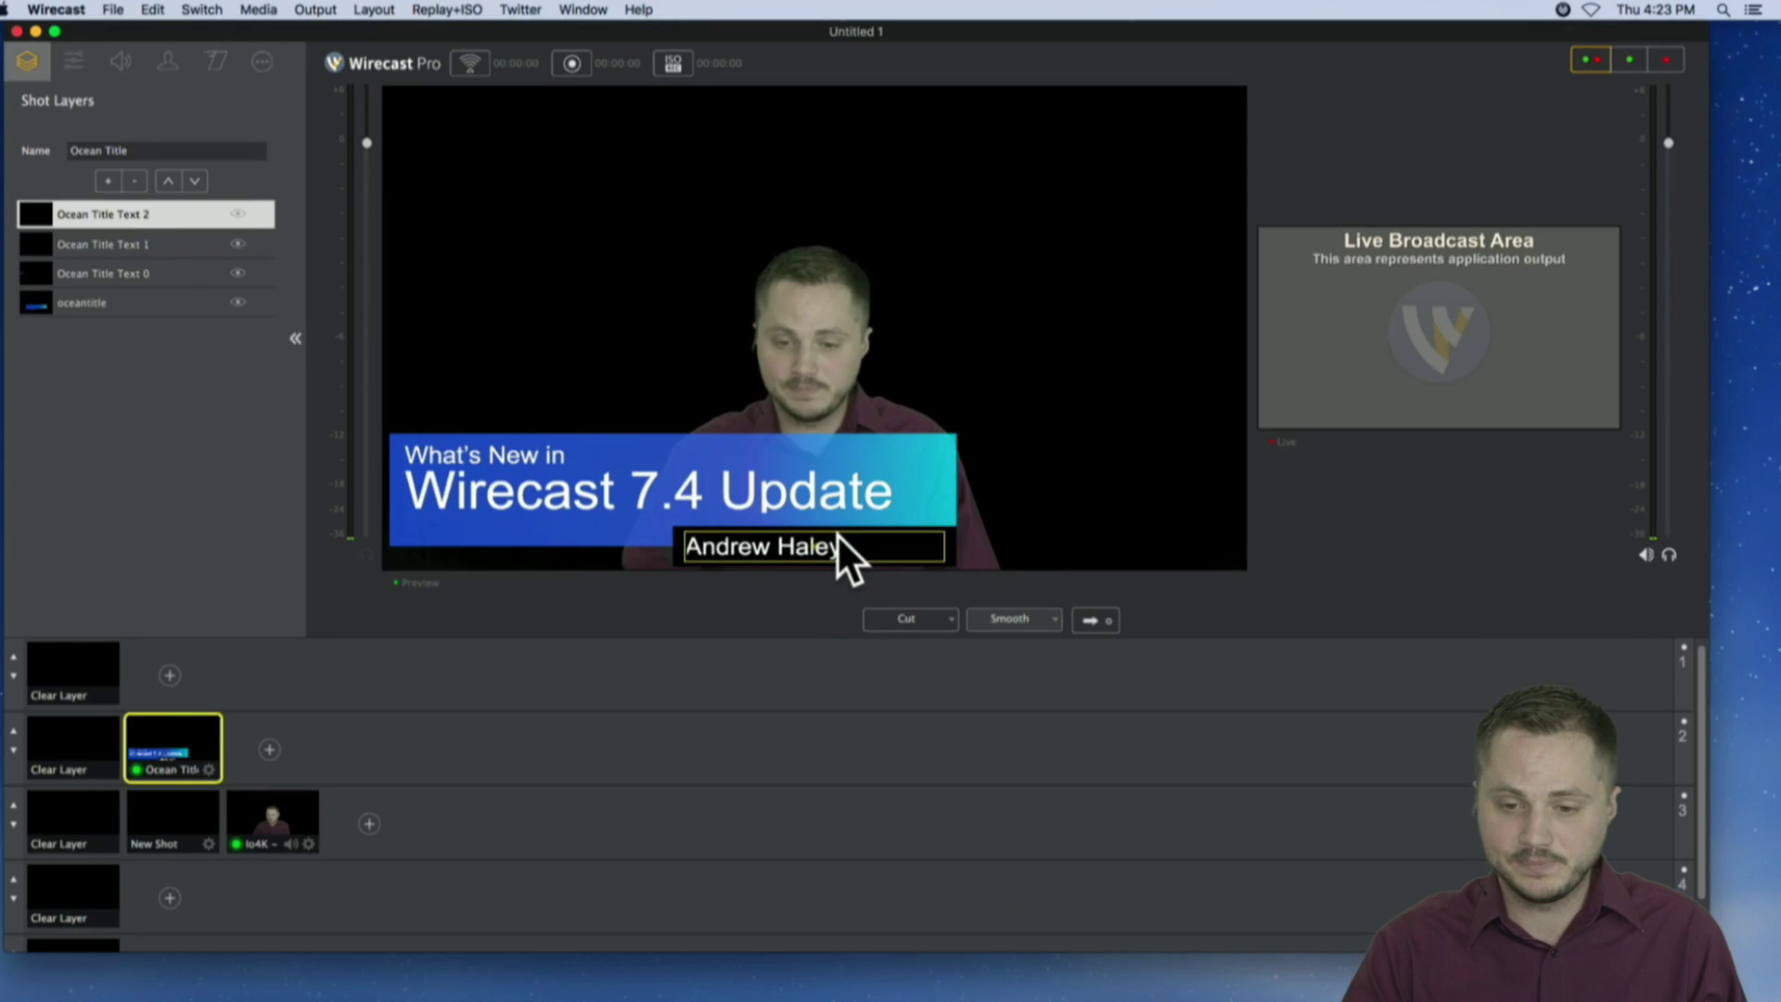
mouse_move(843, 998)
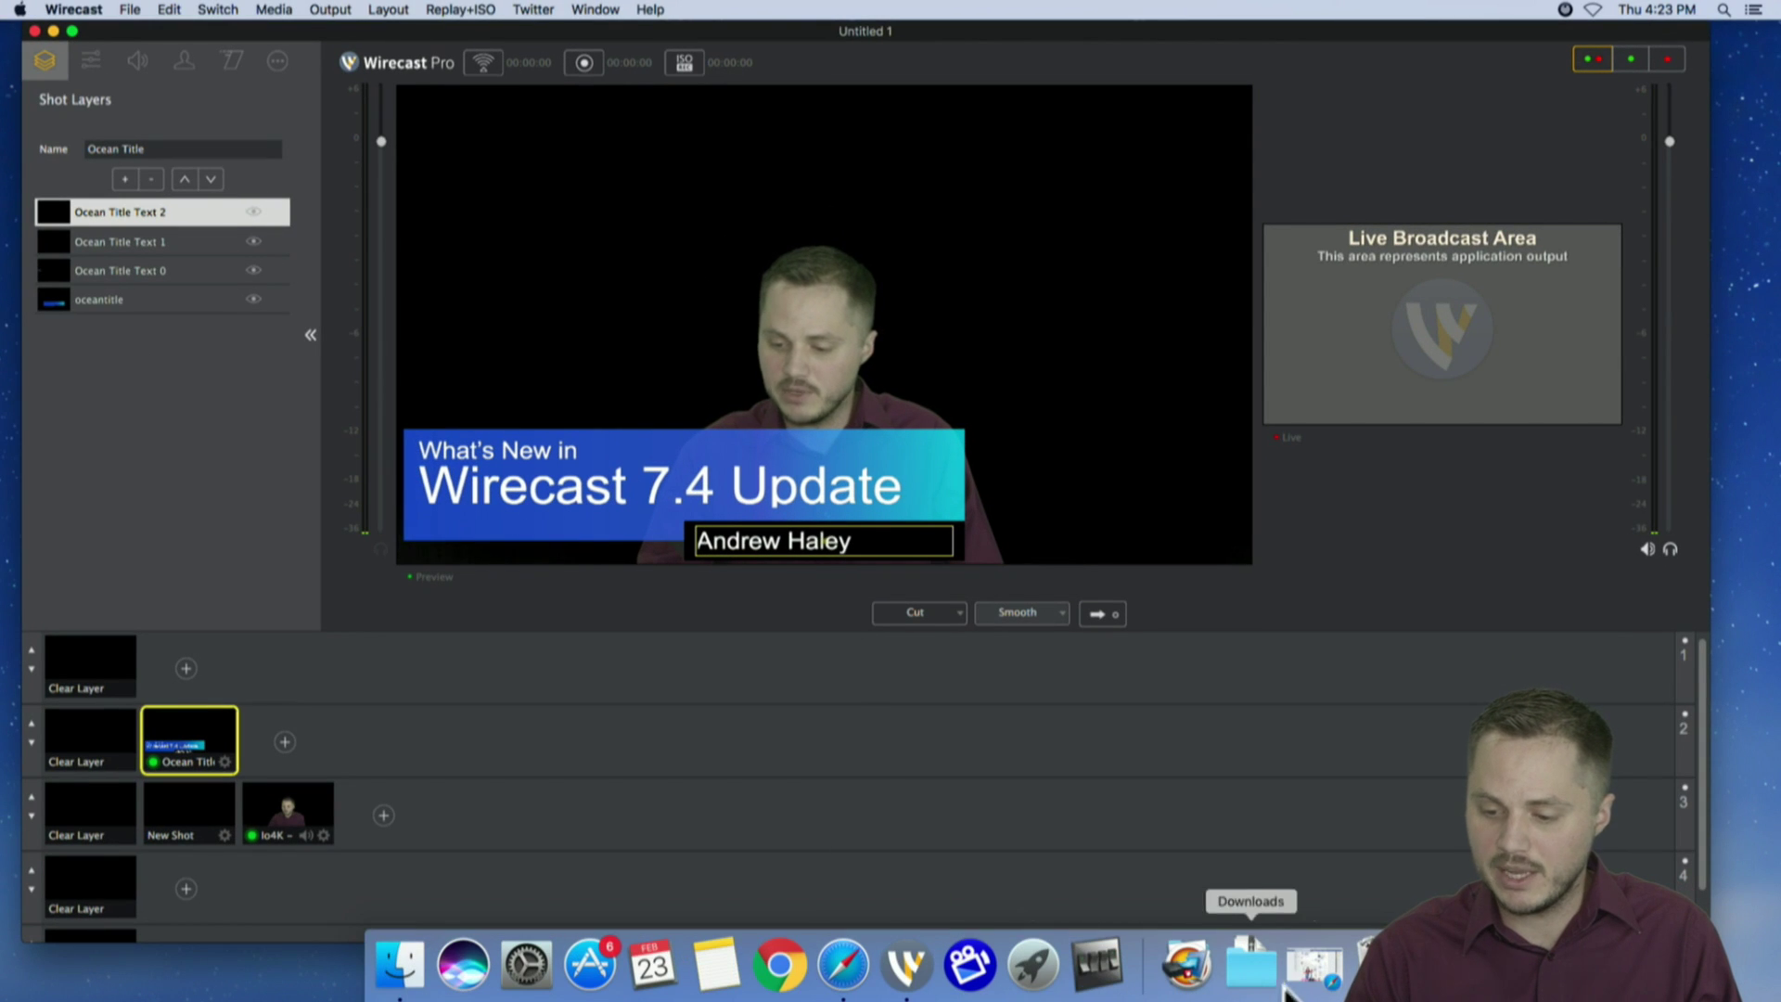
click(1316, 971)
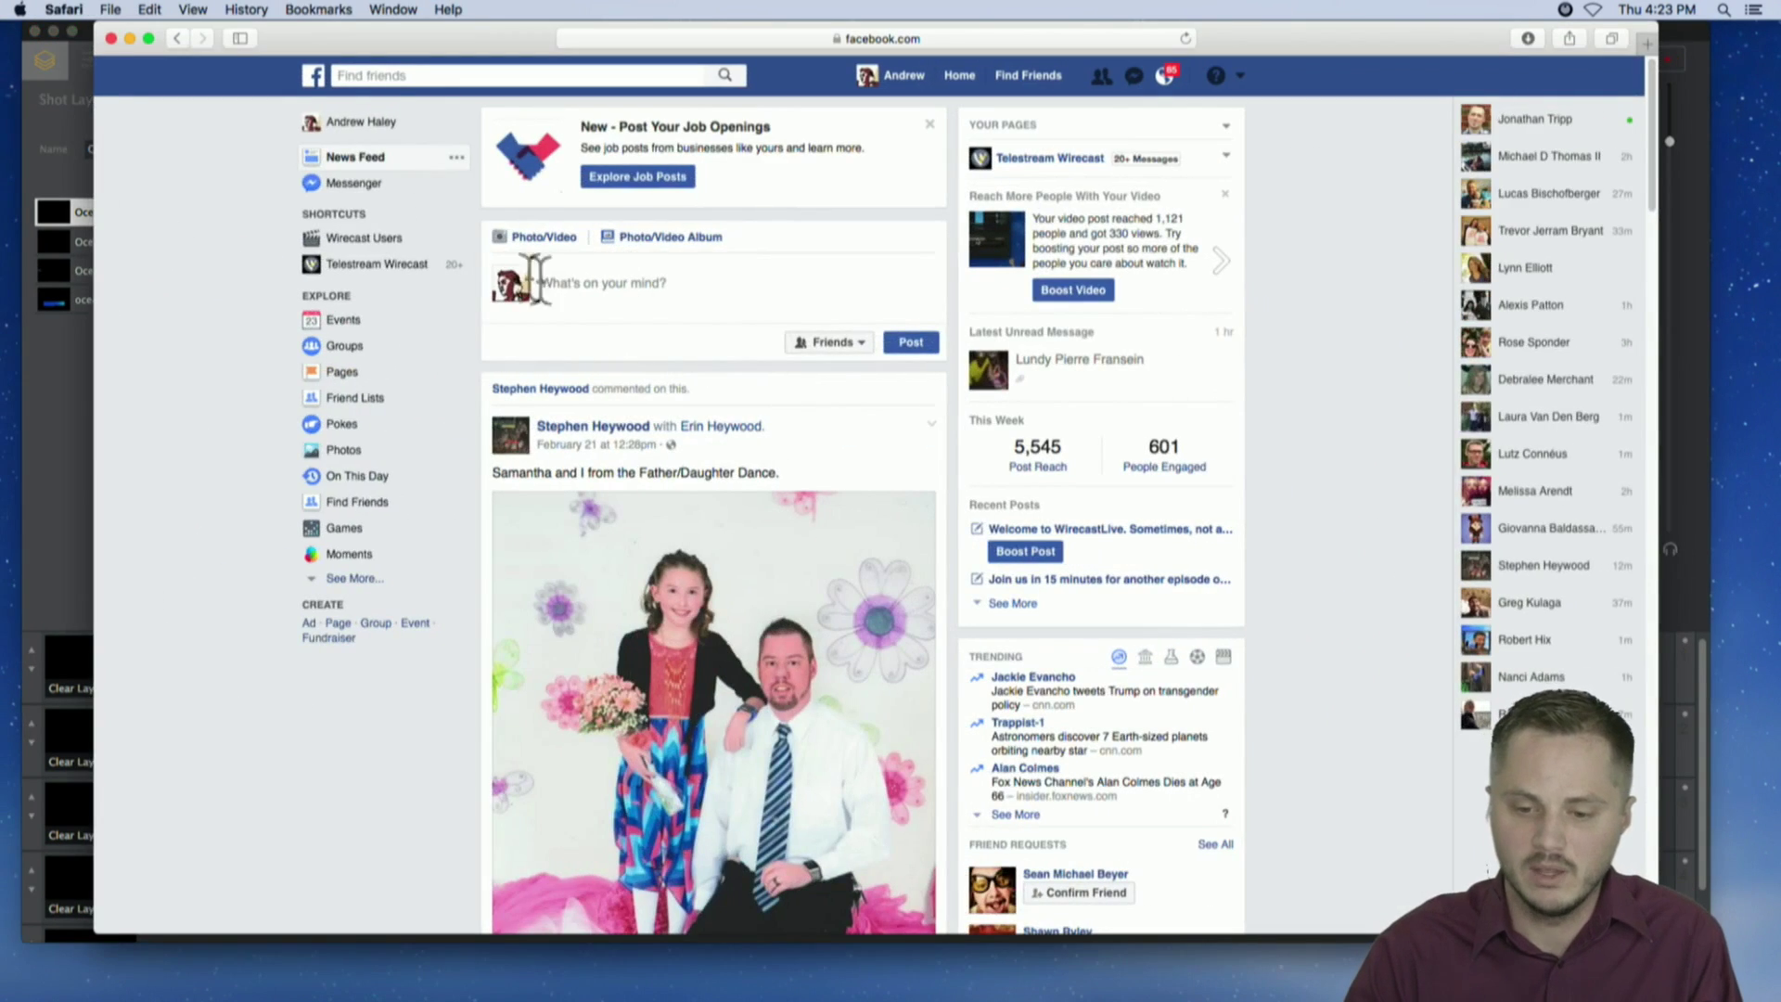
Step: Reload Facebook and scroll the News Feed toward the upcoming live post
click(1188, 35)
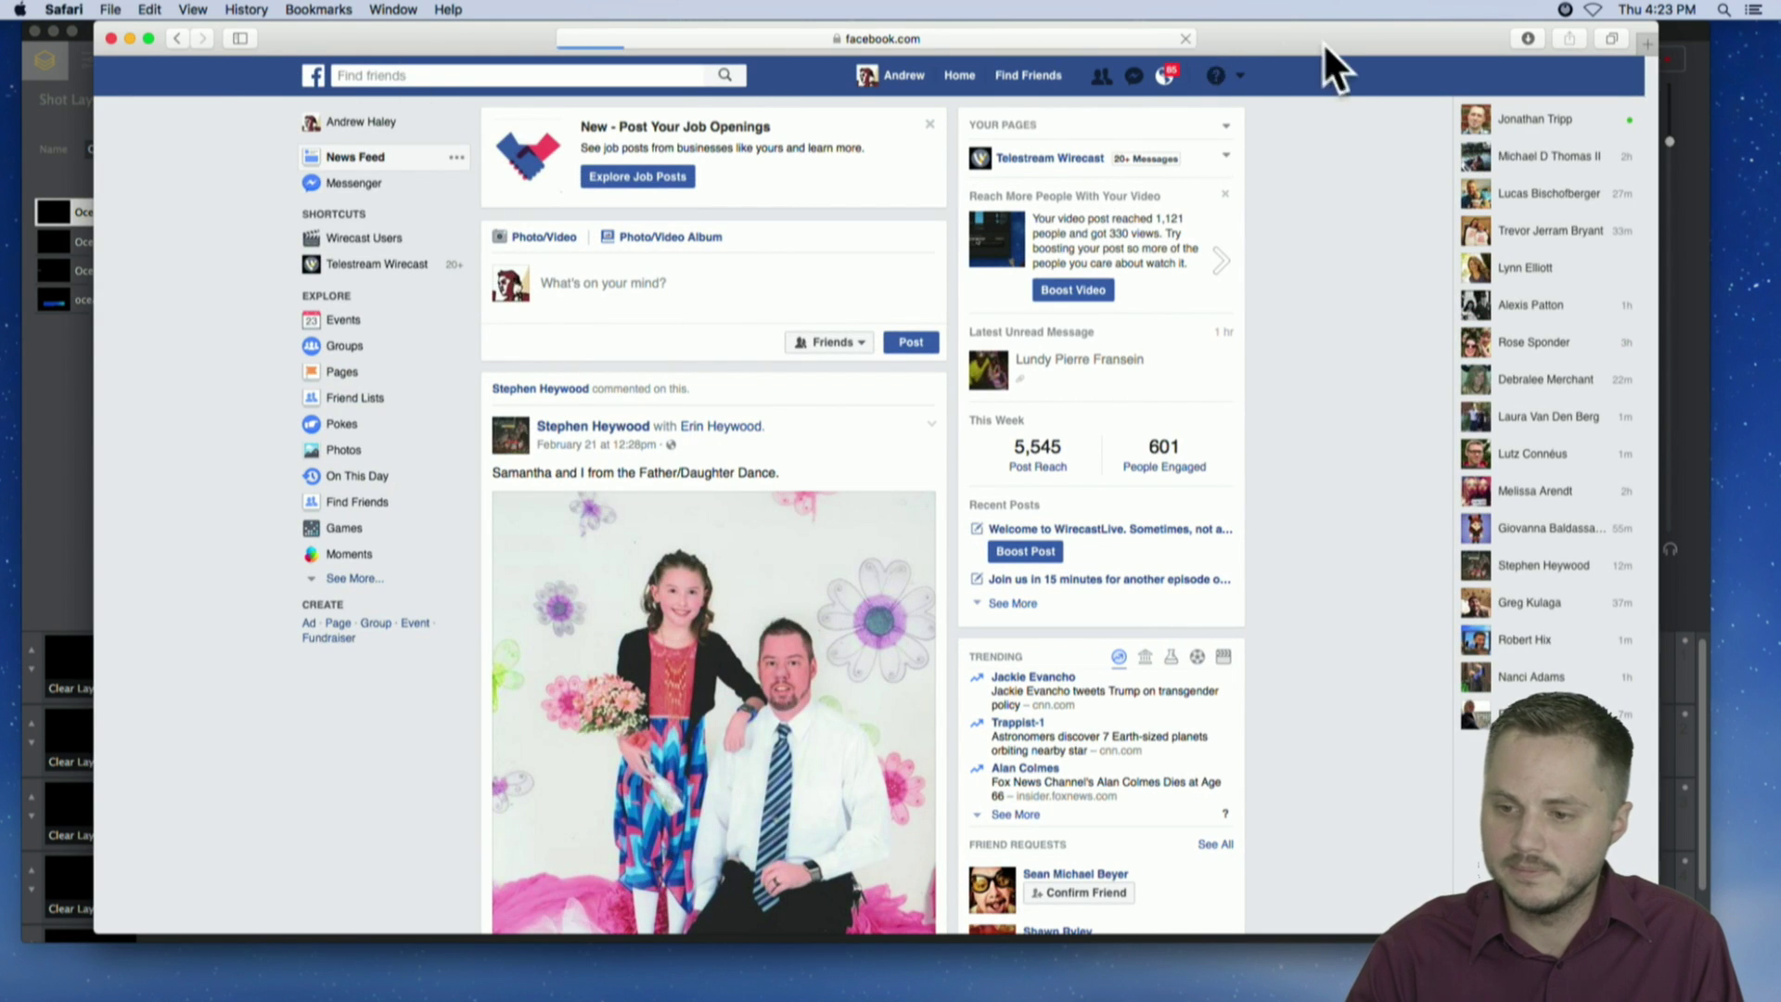
drag(1323, 37, 1290, 37)
scroll(714, 585, down, 5)
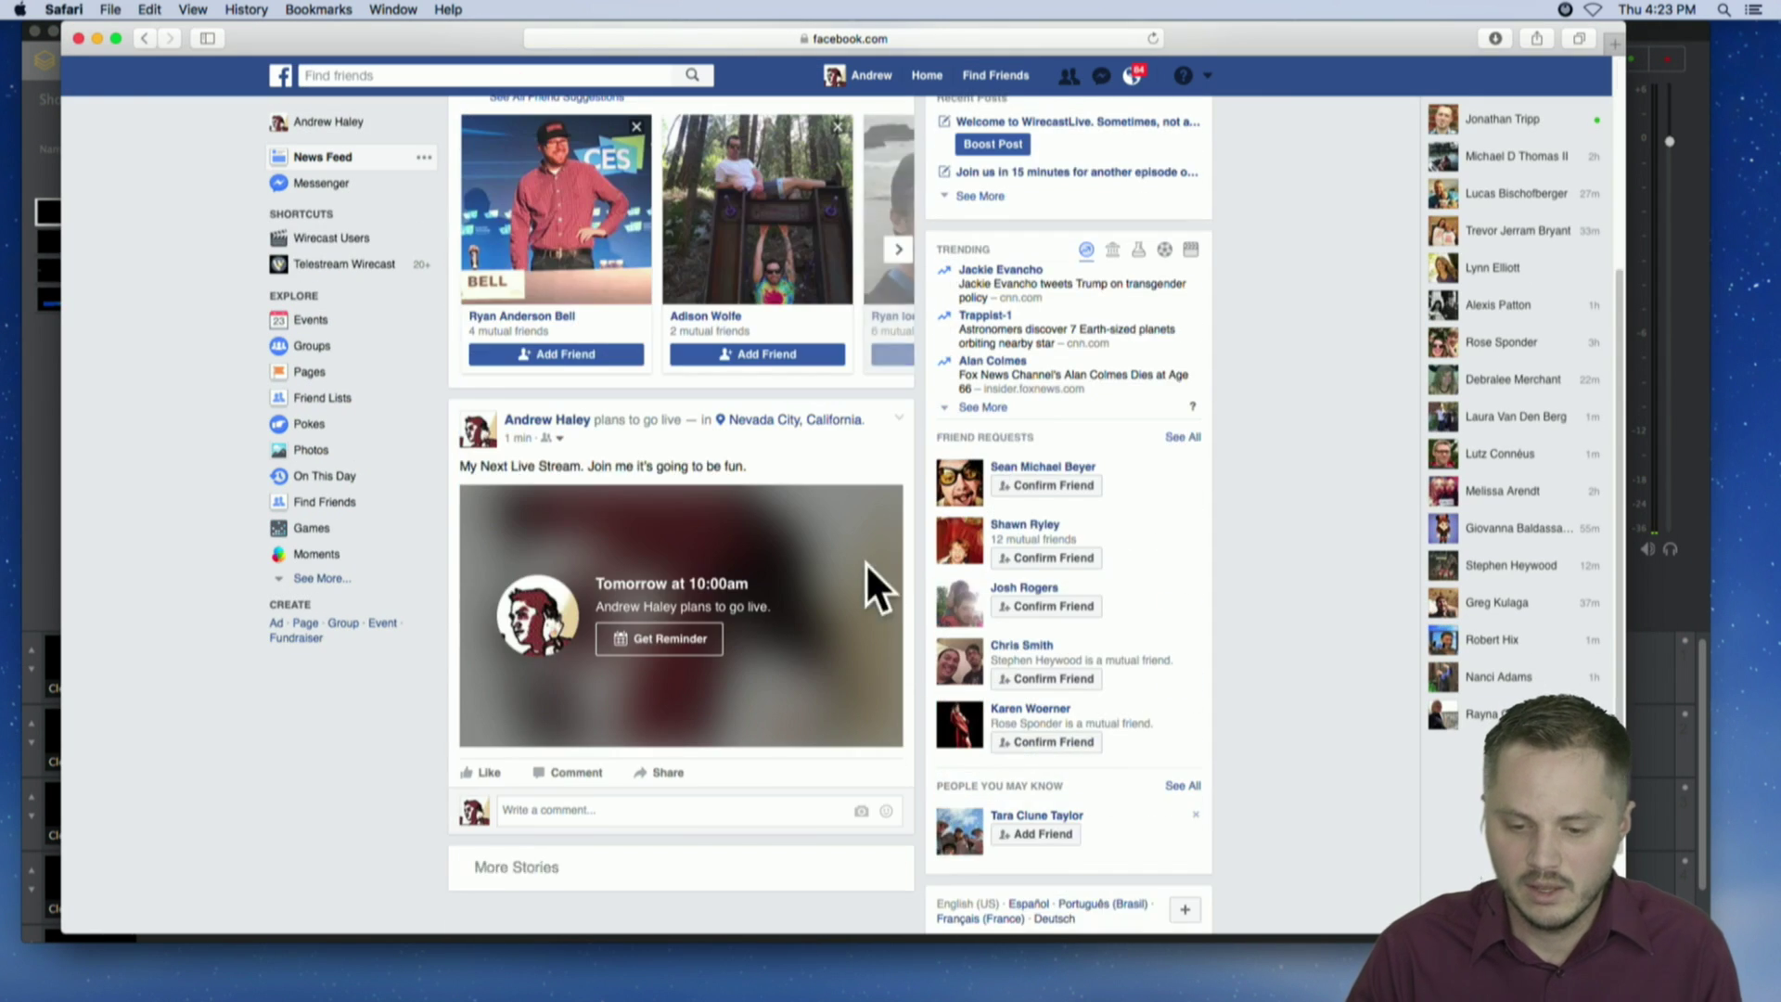